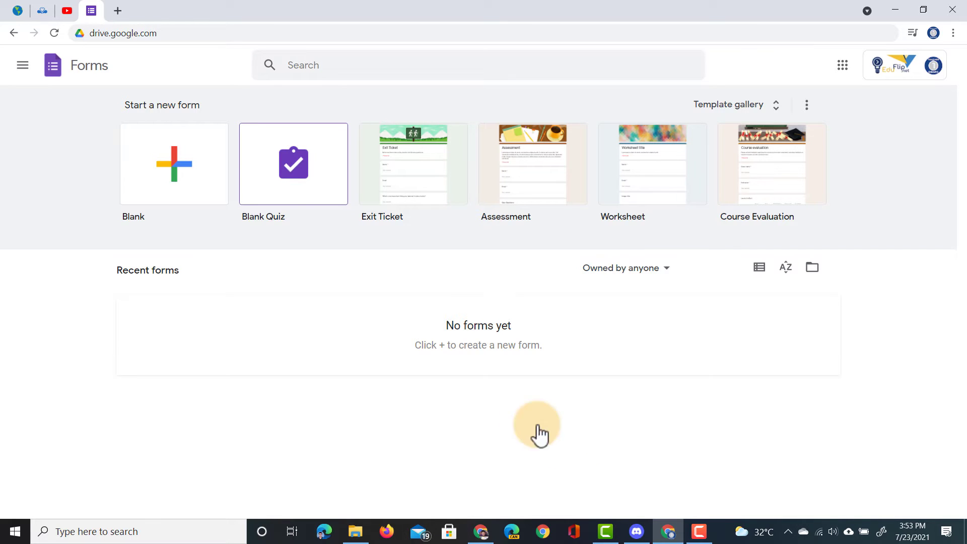
Create a new Blank Quiz and dismiss the new Google Forms tour prompt.
{"action": "left_click", "coordinate": [279, 173]}
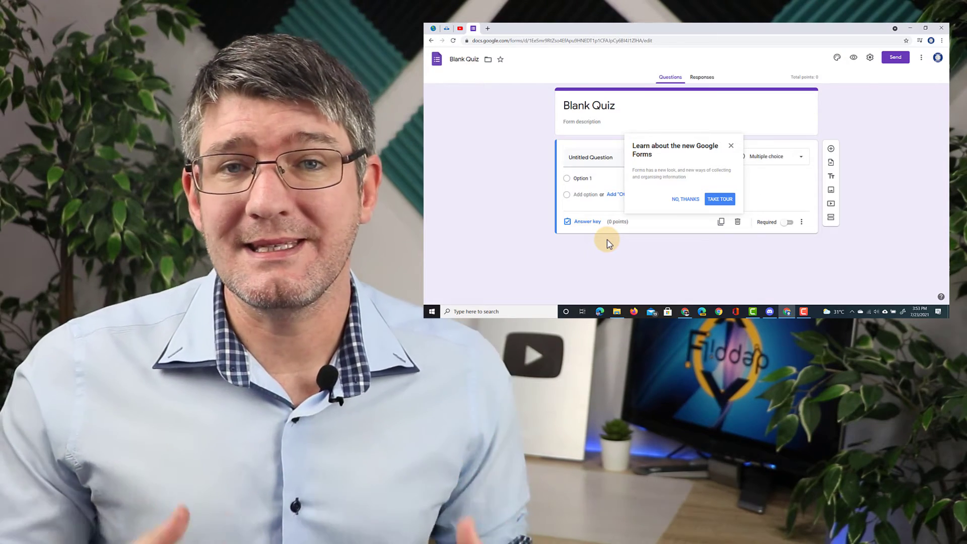
{"action": "key", "text": "Escape"}
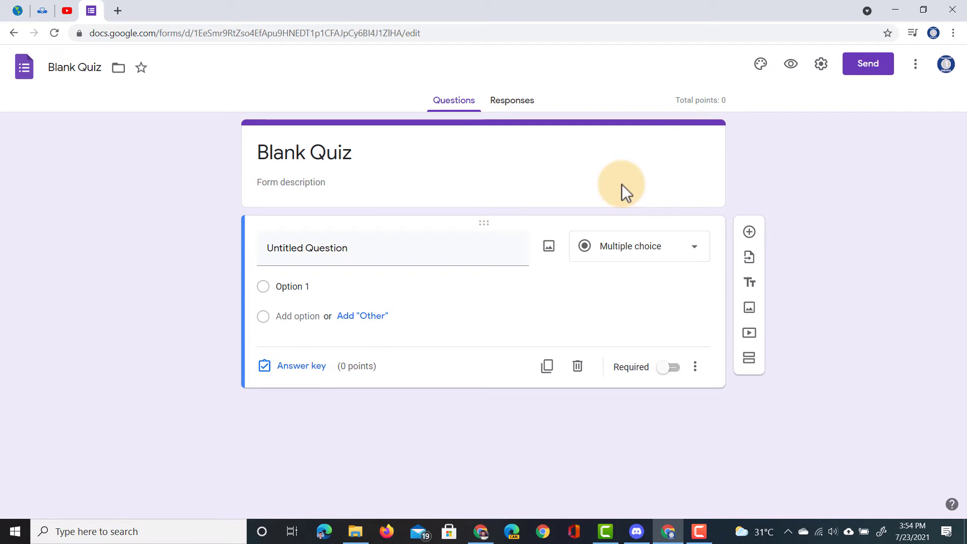
{"action": "left_click", "coordinate": [819, 67]}
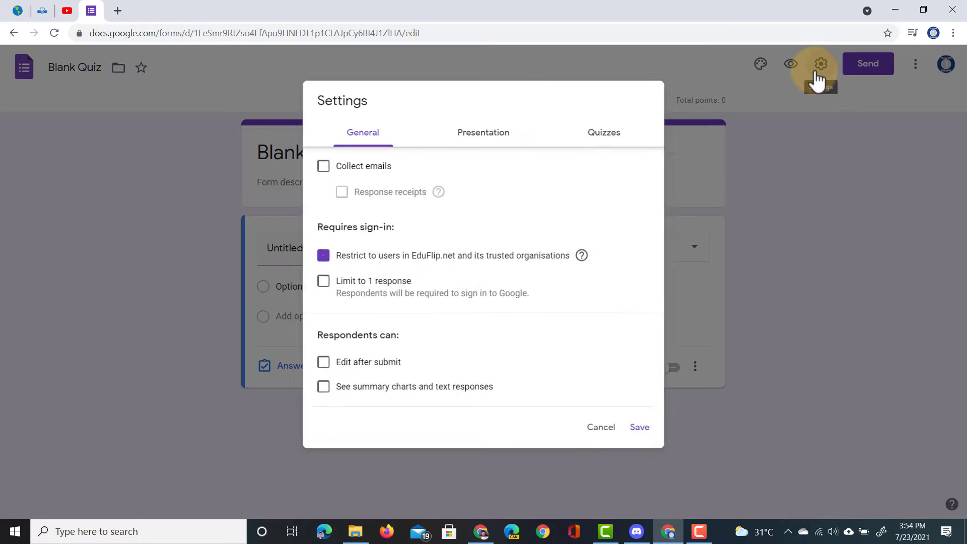
{"action": "left_click", "coordinate": [608, 132]}
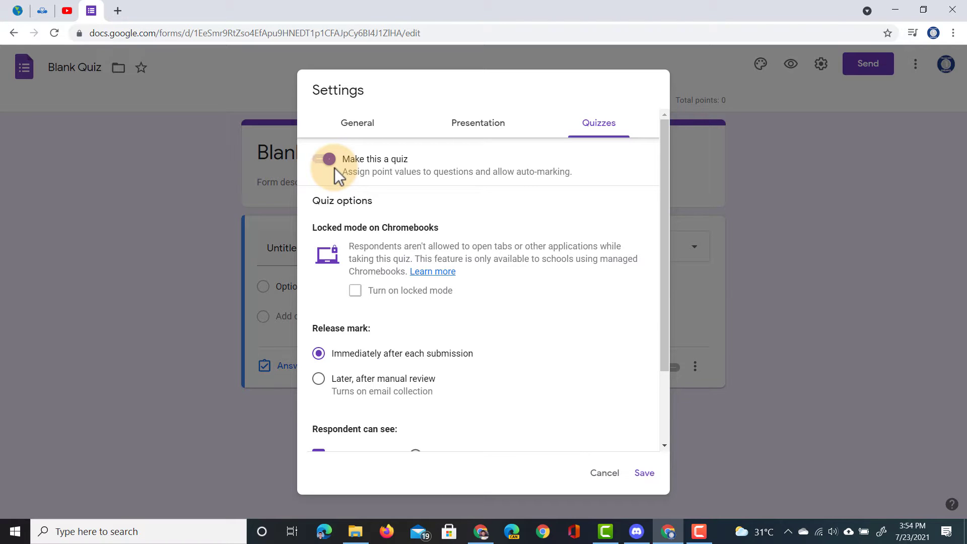
{"action": "left_click", "coordinate": [614, 475]}
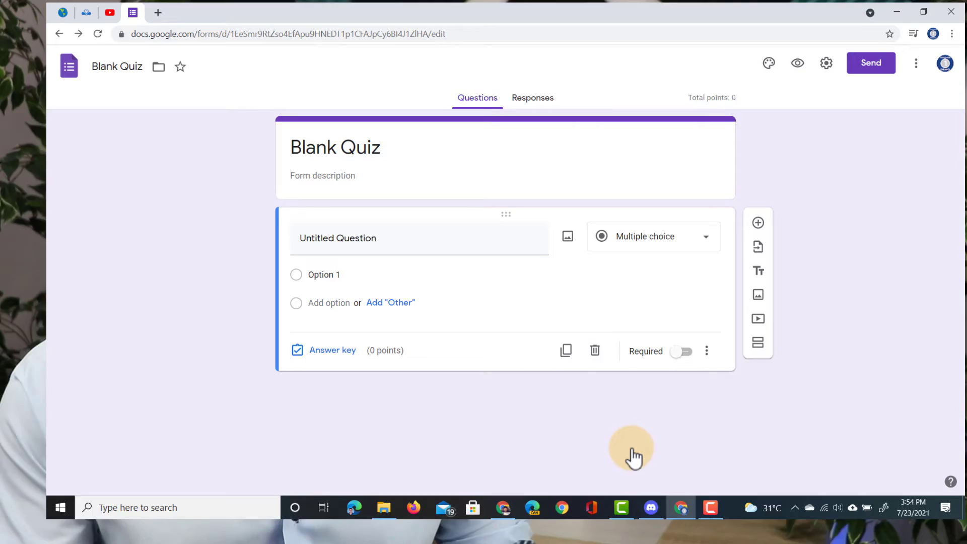
Ask 'What is the capital city of Belgium?' with choices Paris, Brussels, Amsterdam and Berlin.
{"action": "type", "text": "What is the capital city of Belgium?"}
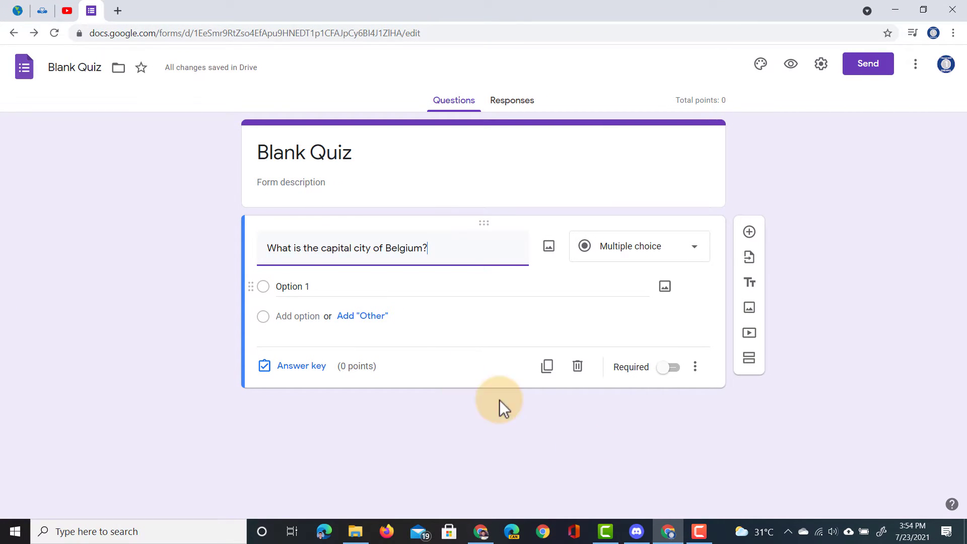
{"action": "left_click", "coordinate": [308, 286]}
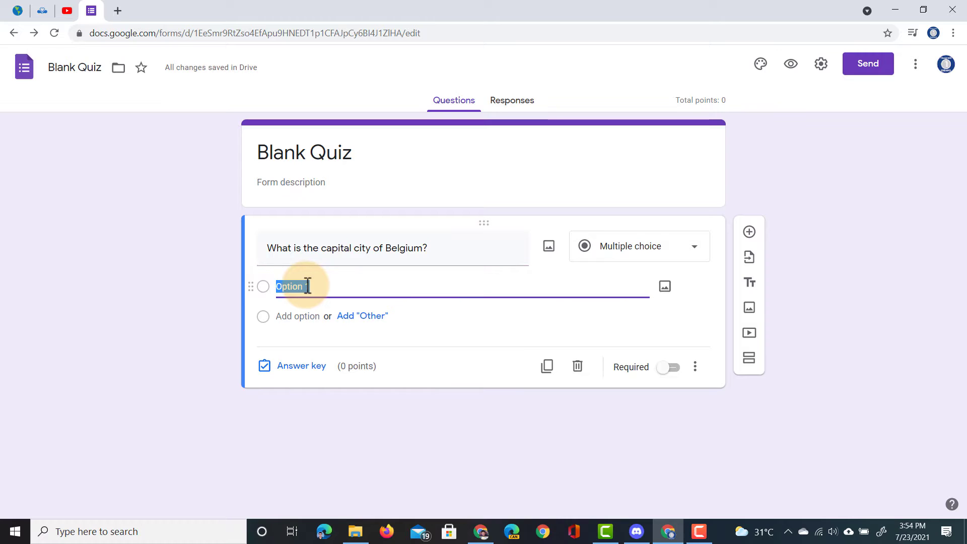
{"action": "type", "text": "Paris"}
{"action": "left_click", "coordinate": [298, 316]}
{"action": "type", "text": "Brussels"}
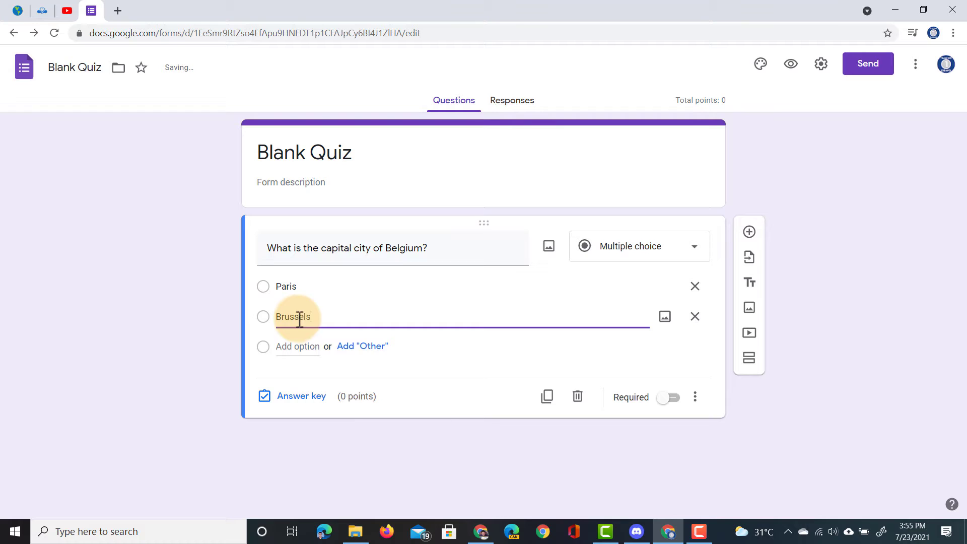
{"action": "left_click", "coordinate": [298, 346]}
{"action": "type", "text": "Amsterdam"}
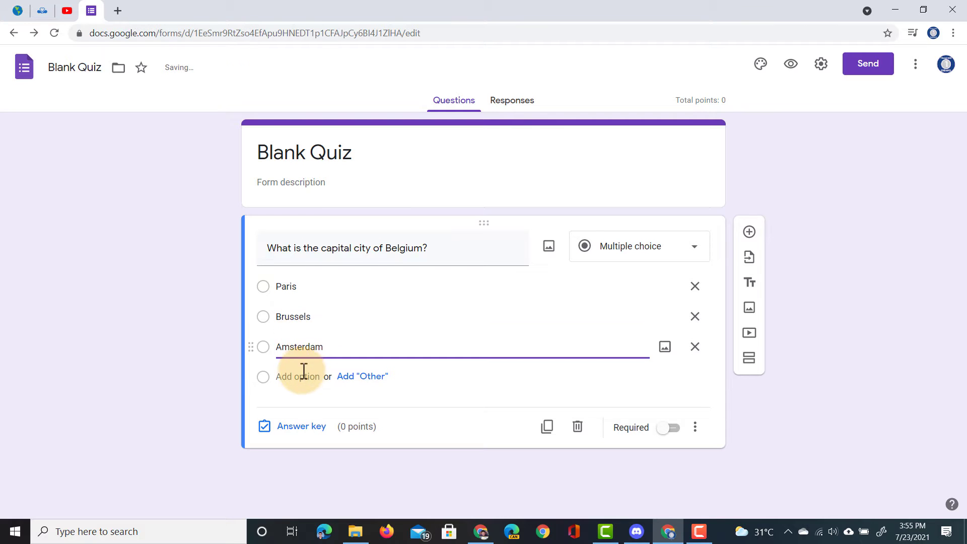
{"action": "left_click", "coordinate": [302, 377]}
{"action": "type", "text": "Berlin"}
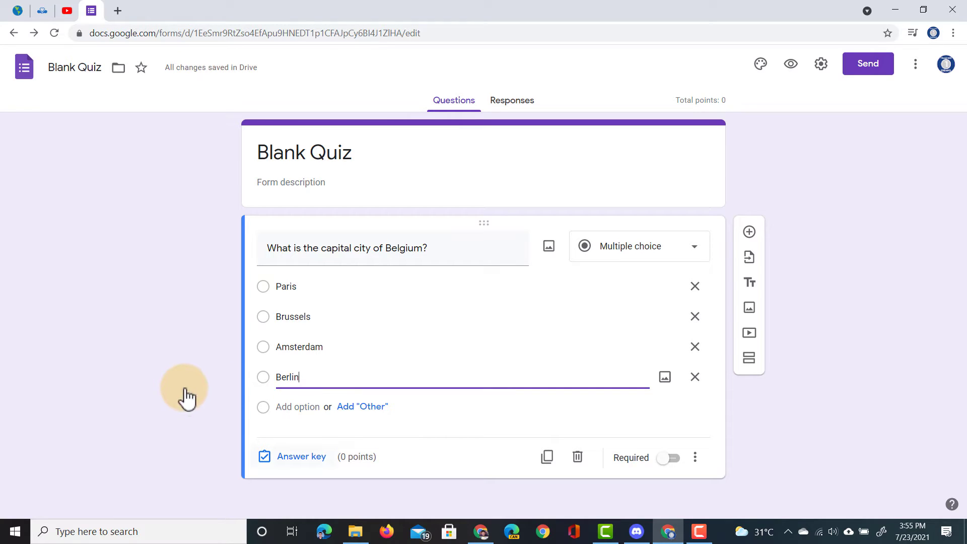
Mark Brussels as the correct answer in the answer key and open answer feedback.
{"action": "left_click", "coordinate": [301, 459]}
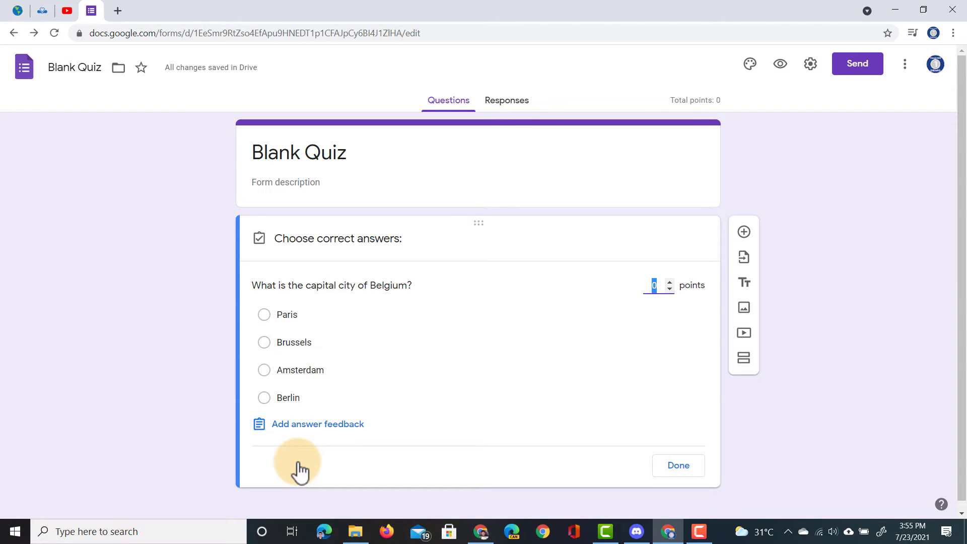
{"action": "left_click", "coordinate": [271, 345]}
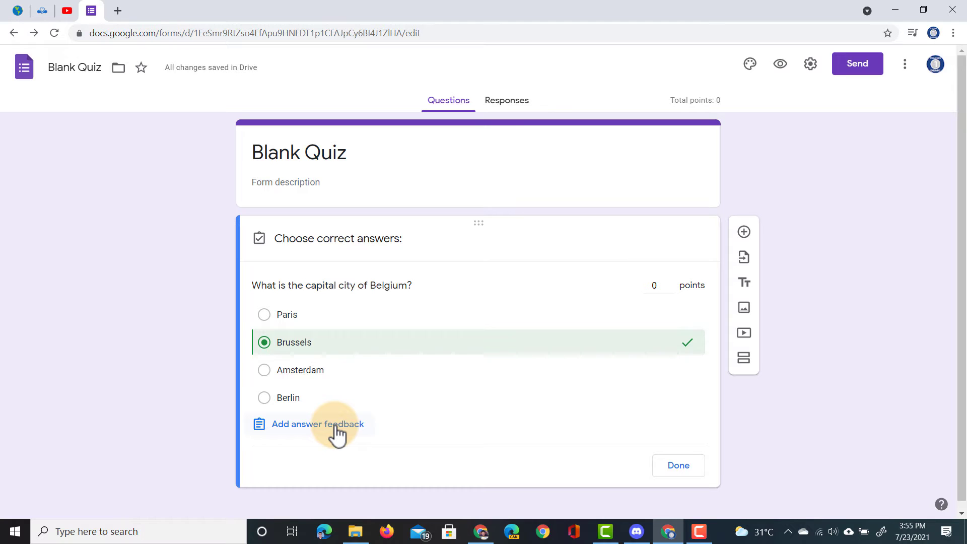
{"action": "left_click", "coordinate": [310, 431]}
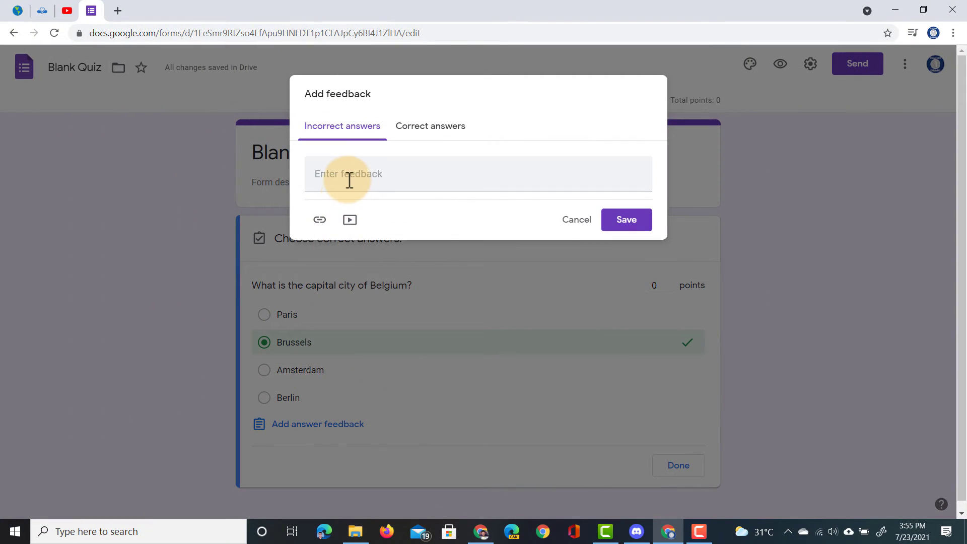
Write the incorrect-answer feedback 'Oops maybe check again.' and begin adding a link.
{"action": "left_click", "coordinate": [614, 119]}
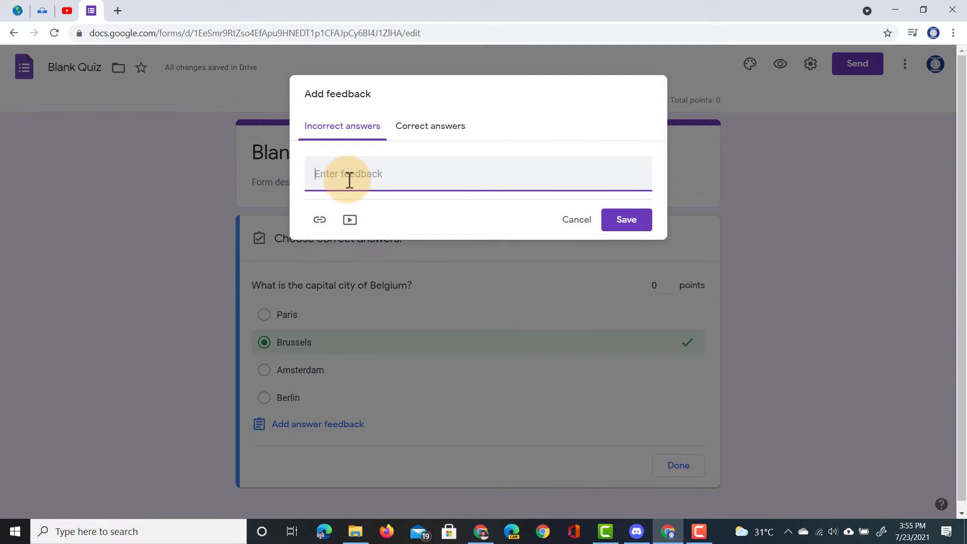
{"action": "type", "text": "Oops maybe check again."}
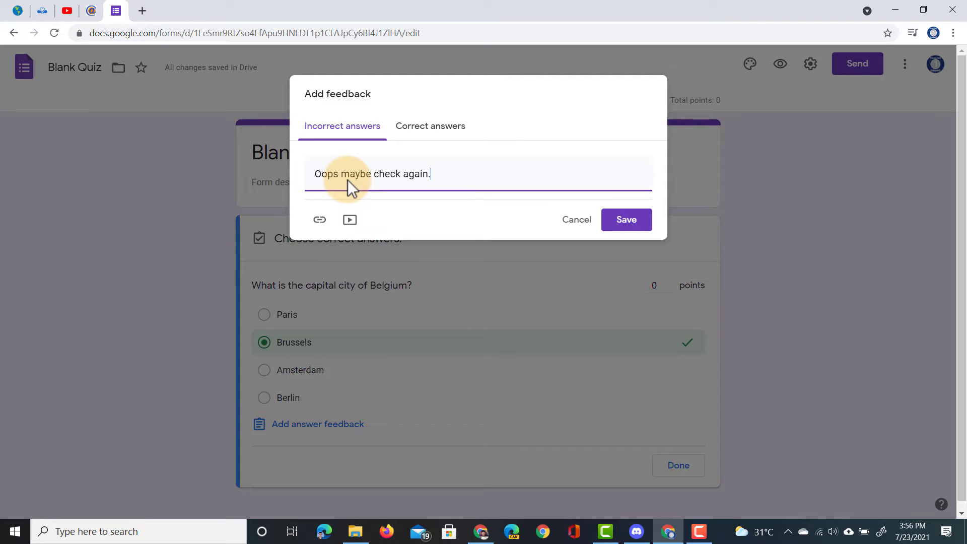
{"action": "left_click", "coordinate": [320, 220]}
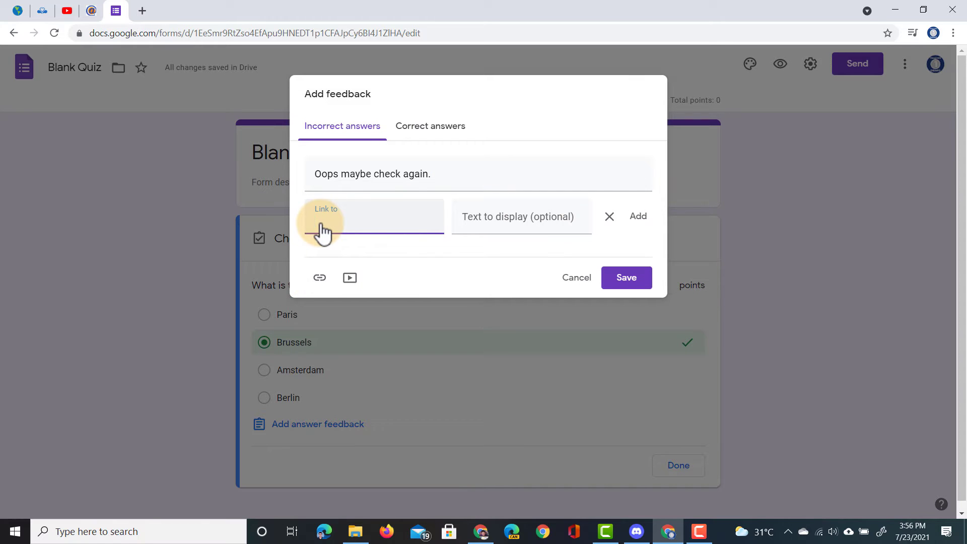
Copy the Nations Online political map of Europe page's address and return to the quiz.
{"action": "left_click", "coordinate": [92, 11]}
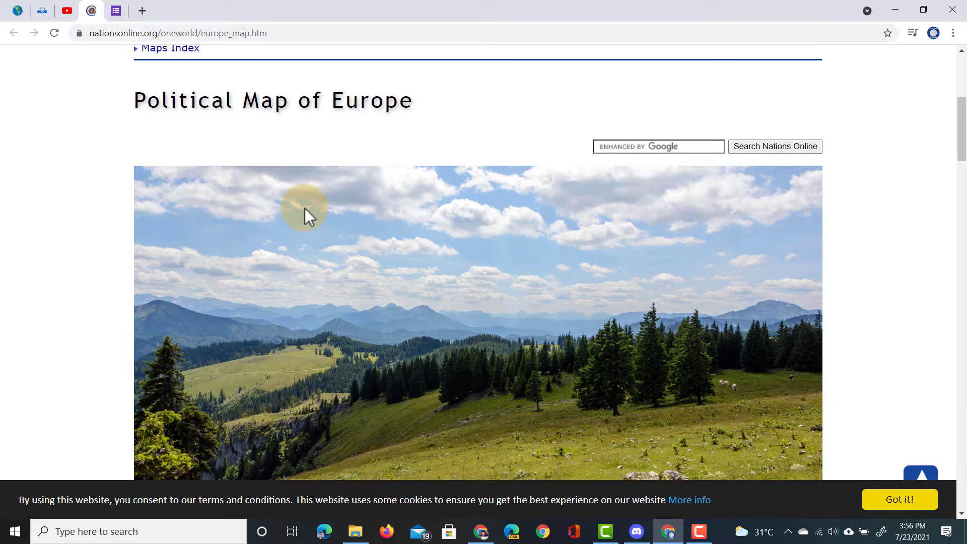
{"action": "scroll", "coordinate": [305, 207], "scroll_direction": "down", "scroll_amount": 12}
{"action": "scroll", "coordinate": [305, 208], "scroll_direction": "down", "scroll_amount": 7}
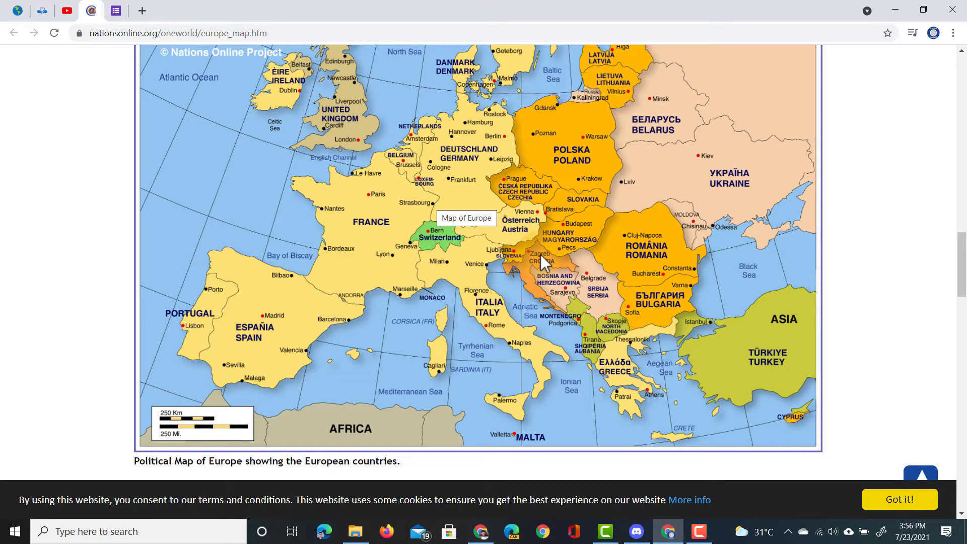
{"action": "left_click", "coordinate": [252, 33]}
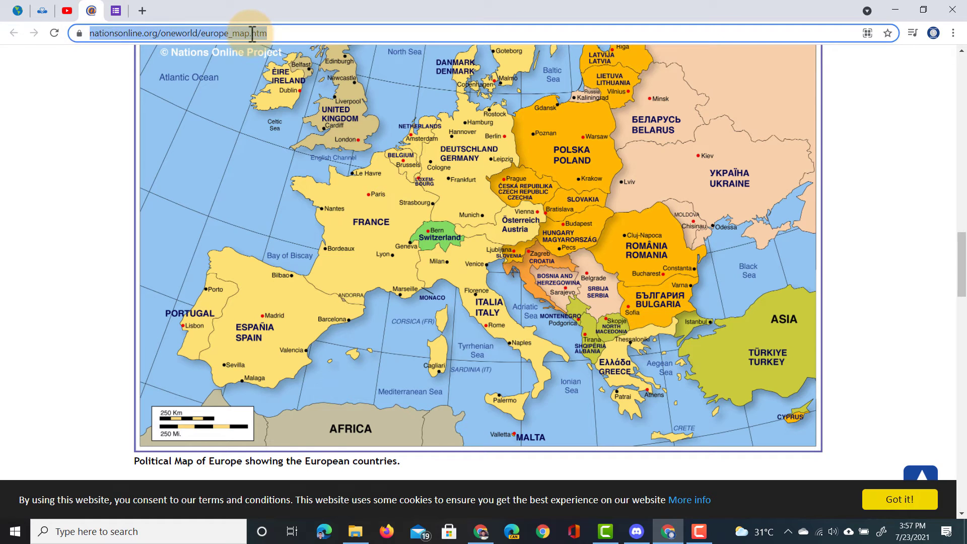
{"action": "left_click", "coordinate": [116, 11]}
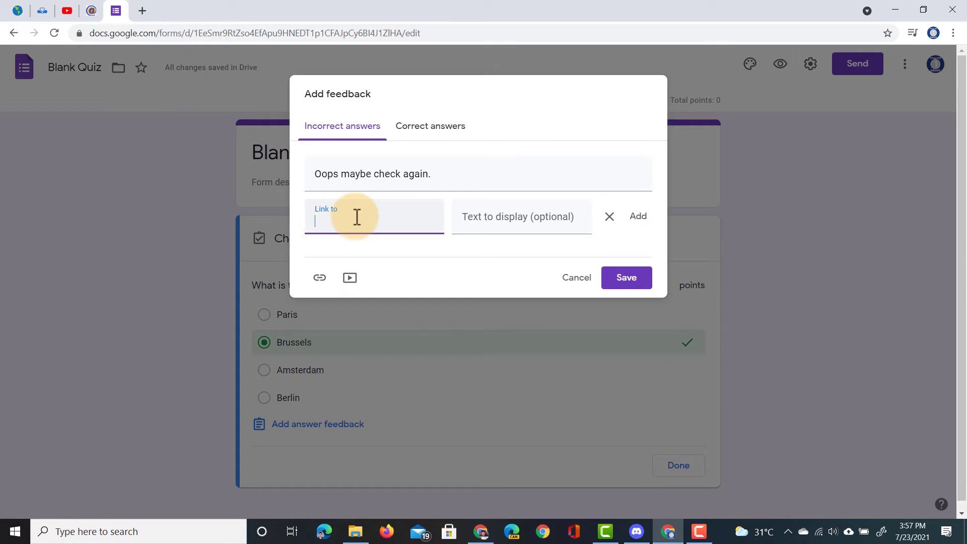
Add the pasted map URL as a link labelled 'Political map of Europe'.
{"action": "key", "text": "ctrl+v"}
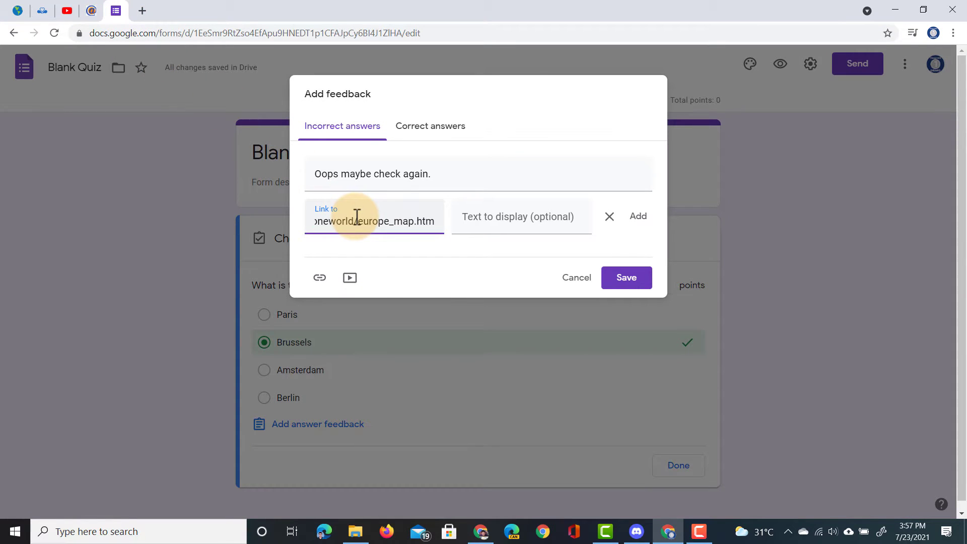
{"action": "left_click", "coordinate": [492, 220]}
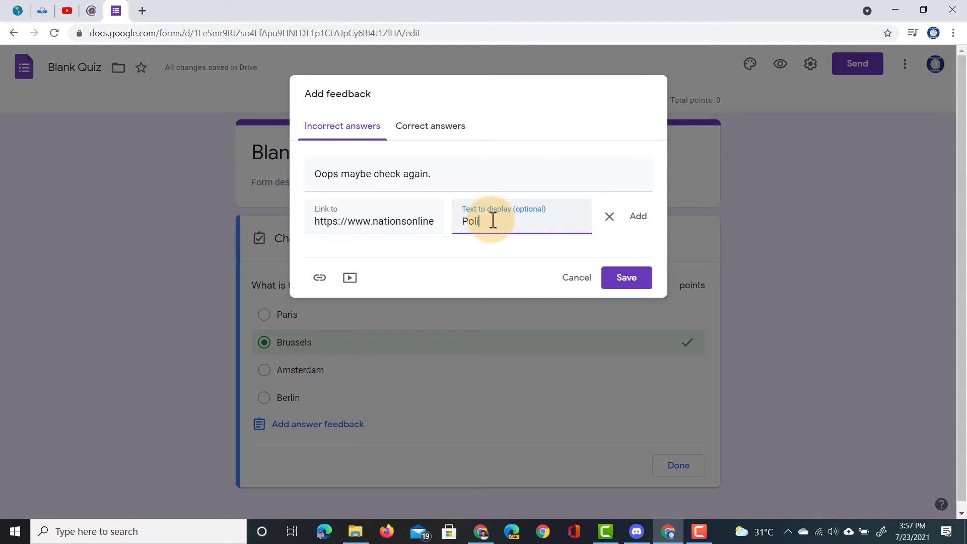
{"action": "type", "text": "Political map of Europe"}
{"action": "left_click", "coordinate": [638, 216]}
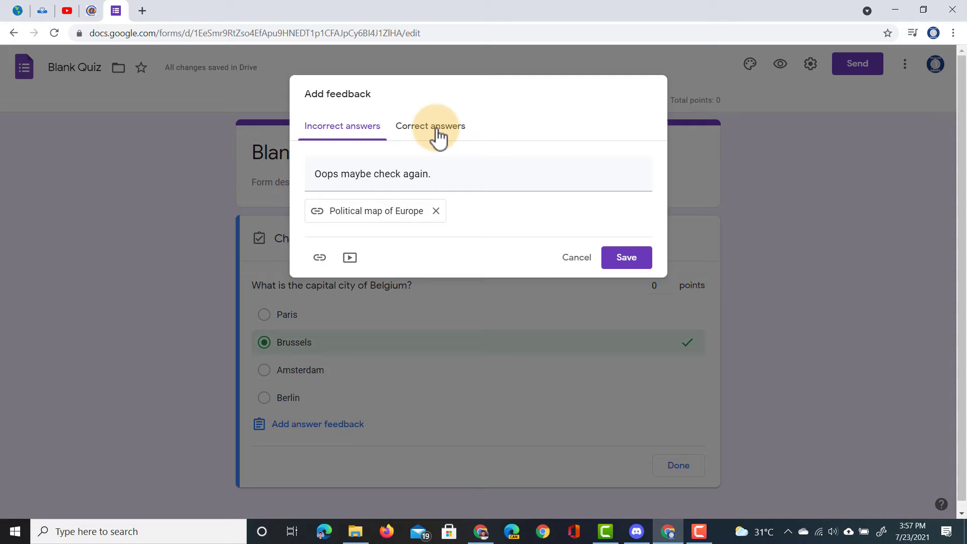
Under Correct answers, write 'Well done! Plan your trip to Brussels. Which 5 places would you like to visit…'.
{"action": "left_click", "coordinate": [438, 138]}
{"action": "left_click", "coordinate": [393, 184]}
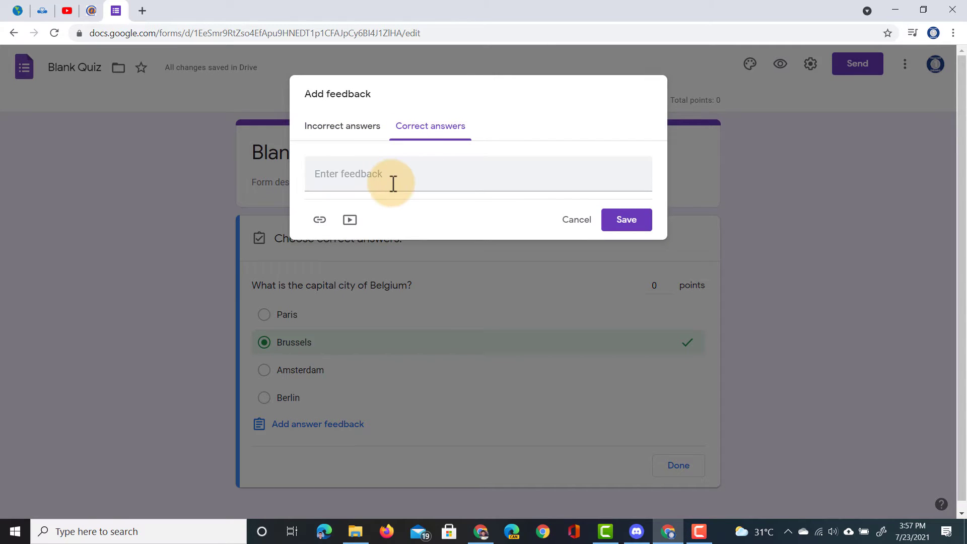
{"action": "type", "text": "Well done! Plan your trip to"}
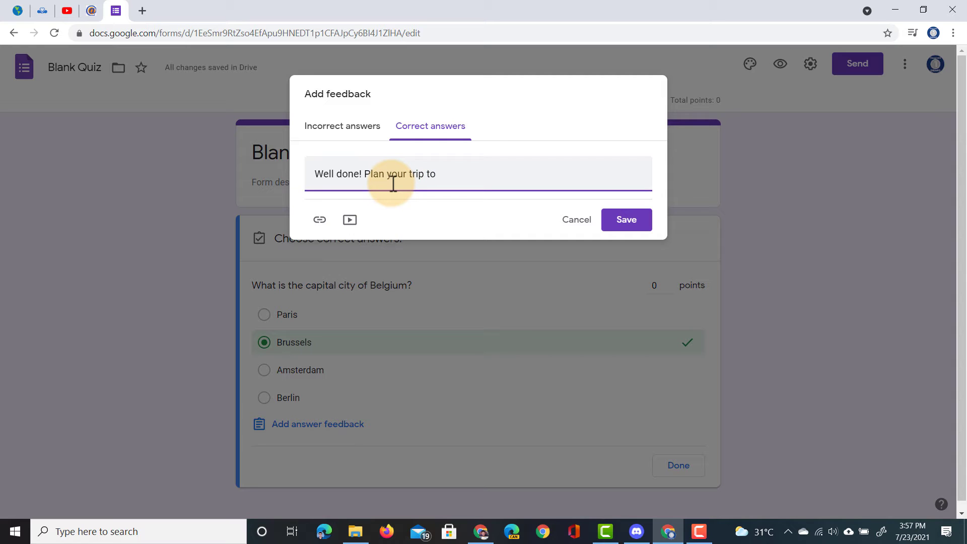
{"action": "type", "text": ". Which 5 pl"}
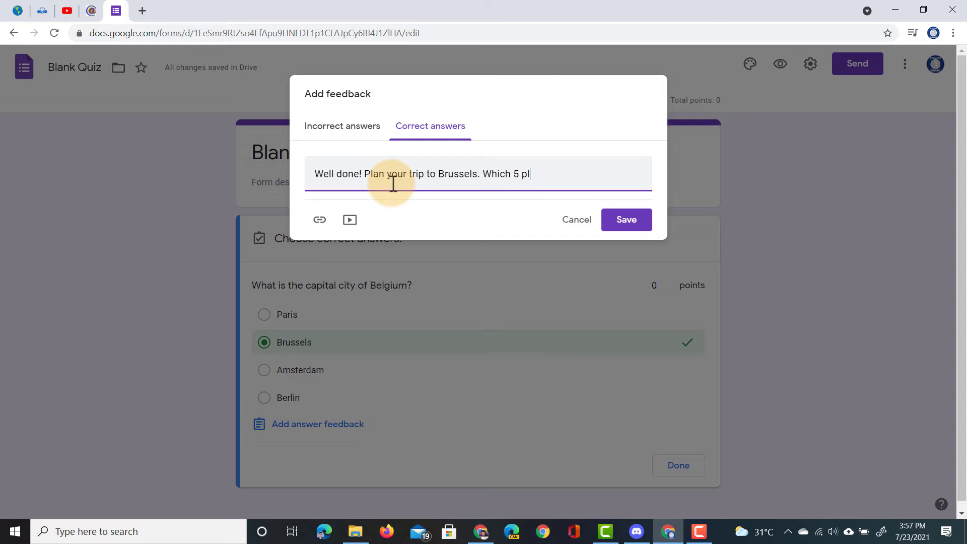
{"action": "type", "text": "aces would you like to visit and why?"}
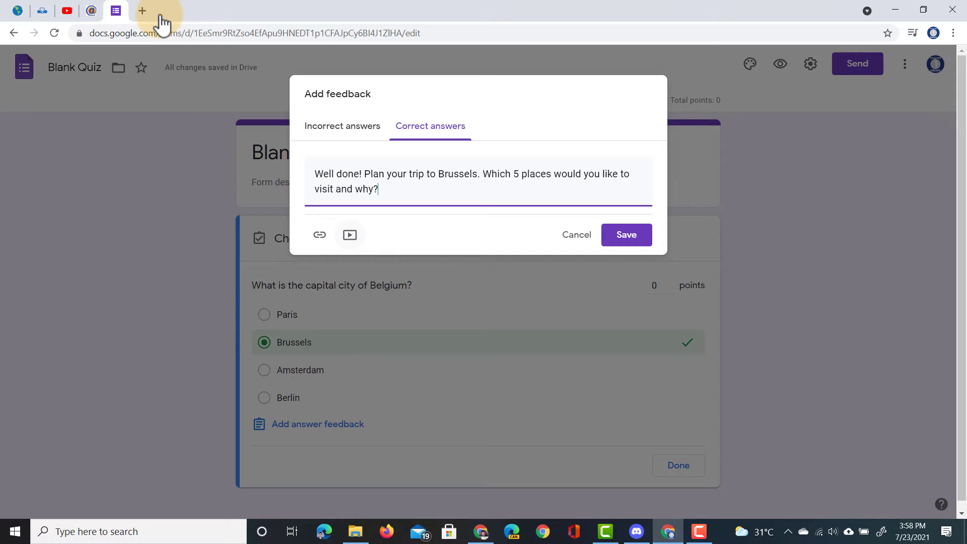
Embed the Brussels 4K YouTube video in the correct-answer feedback by its URL.
{"action": "left_click", "coordinate": [349, 234]}
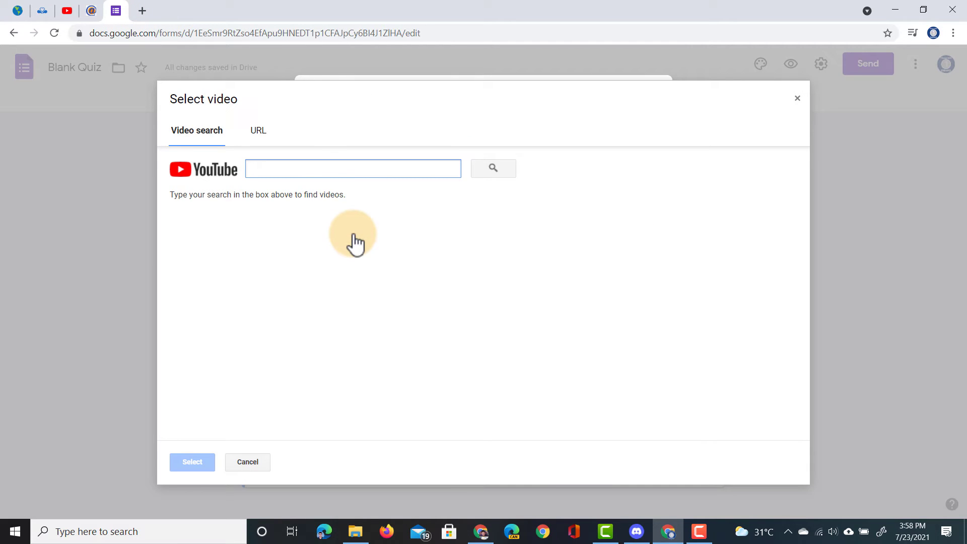
{"action": "left_click", "coordinate": [259, 134]}
{"action": "type", "text": "https://www.youtube.com/watch?v=LUmLTJHX0l0"}
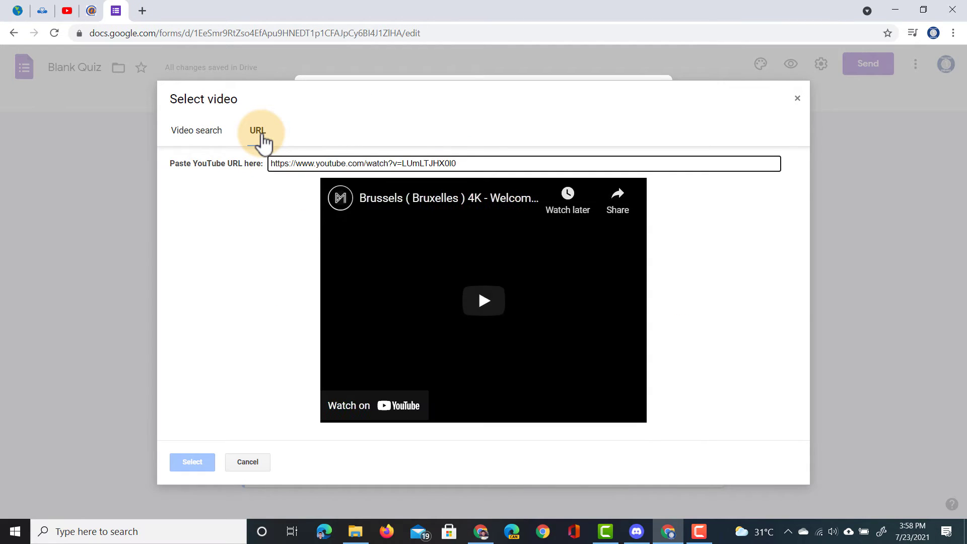
{"action": "left_click", "coordinate": [194, 462]}
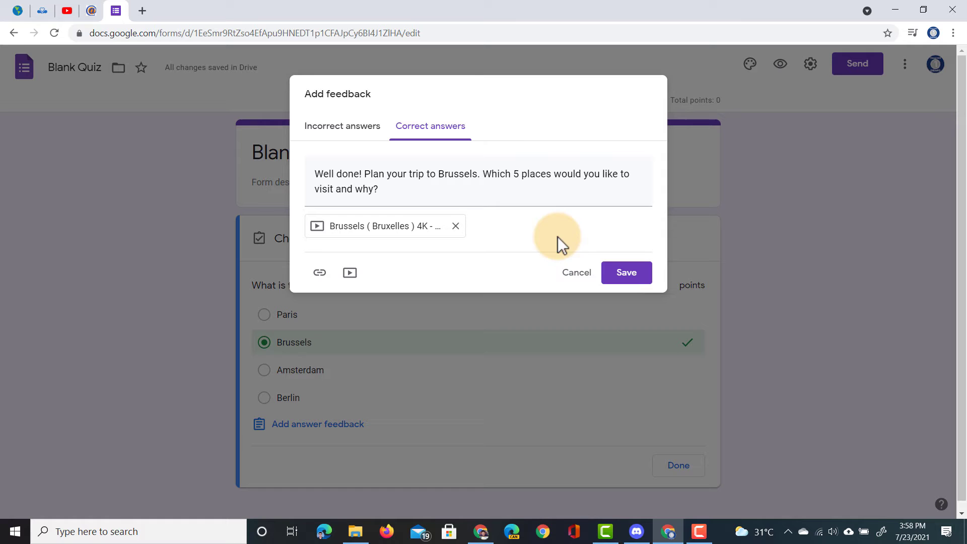
Copy the visit.brussels address and add it as a 'Visit Brussels' link.
{"action": "left_click", "coordinate": [38, 12]}
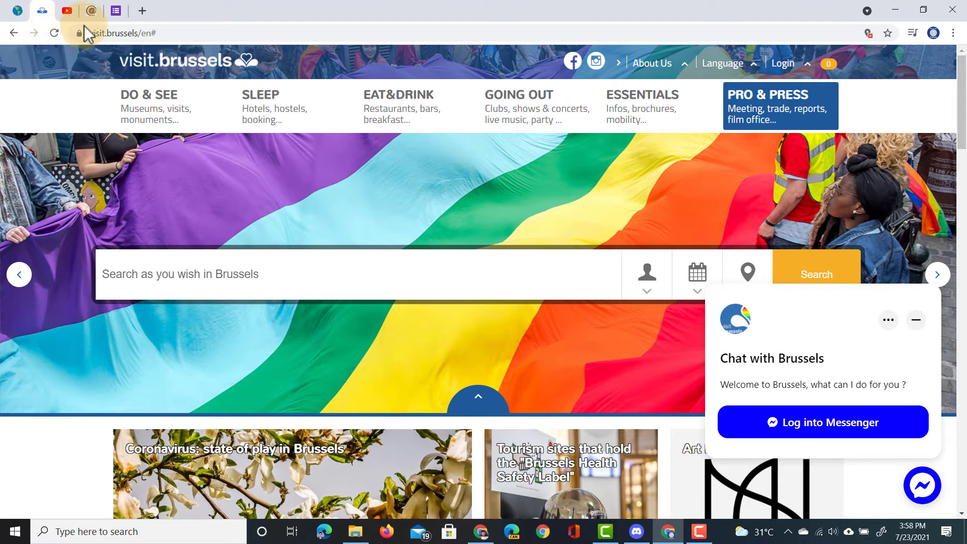
{"action": "left_click", "coordinate": [121, 35]}
{"action": "key", "text": "ctrl+c"}
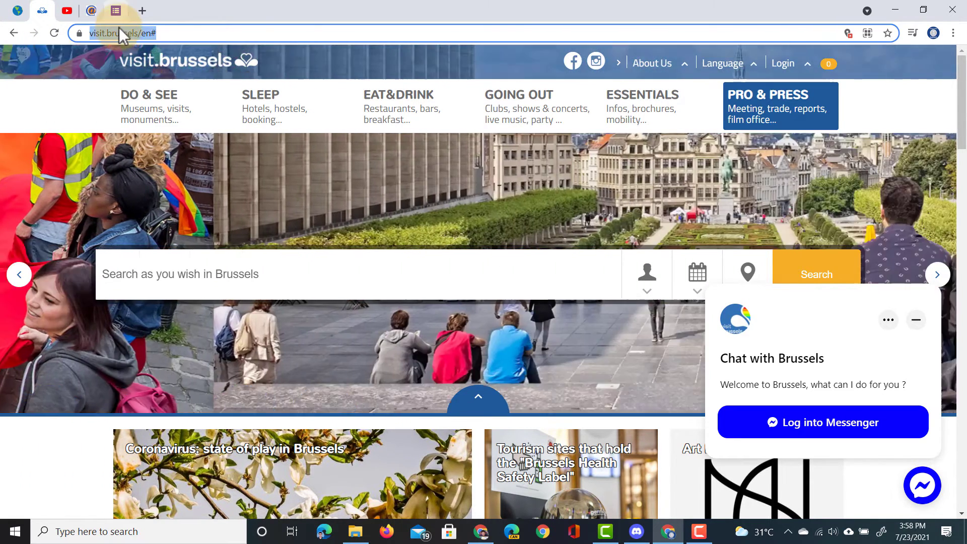
{"action": "left_click", "coordinate": [116, 11]}
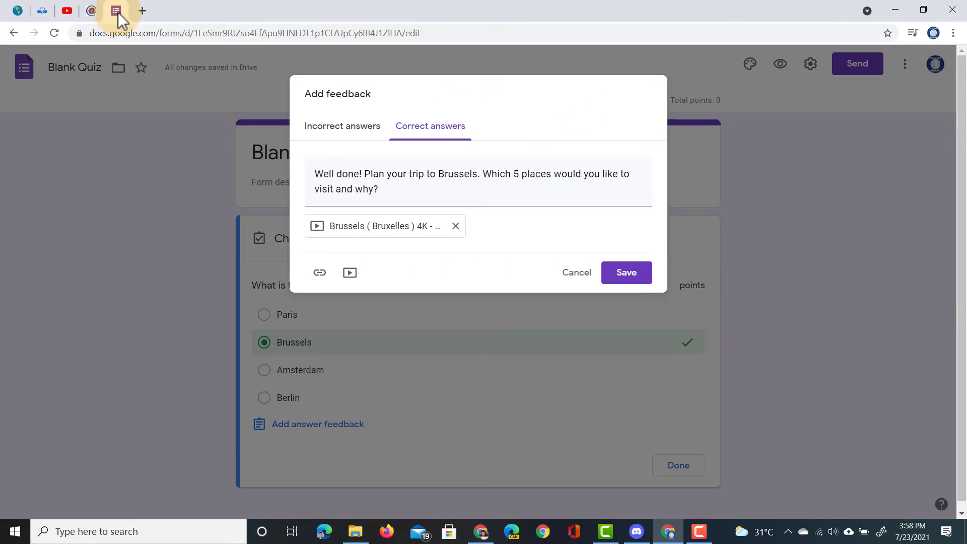
{"action": "left_click", "coordinate": [318, 272]}
{"action": "key", "text": "ctrl+v"}
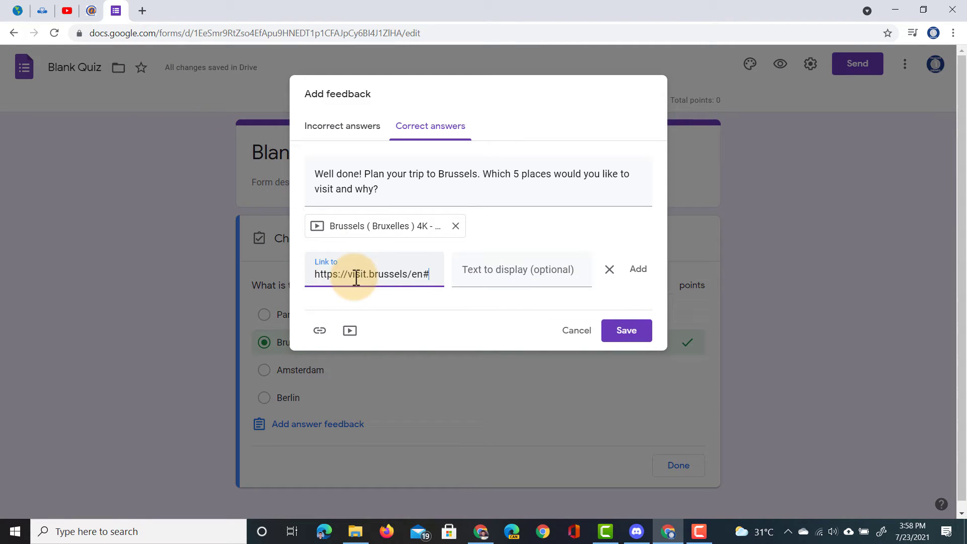
{"action": "left_click", "coordinate": [485, 275]}
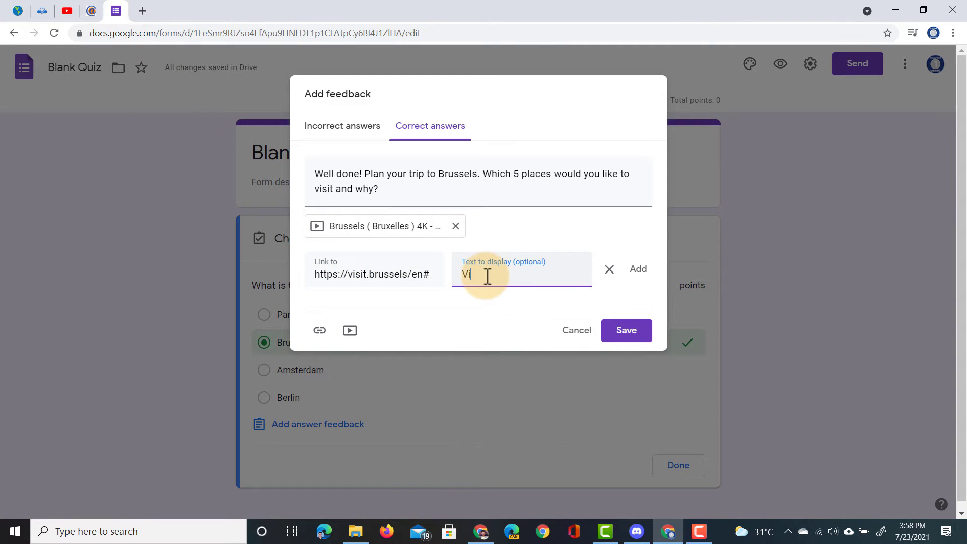
{"action": "type", "text": "Visit Brussels"}
{"action": "left_click", "coordinate": [639, 272]}
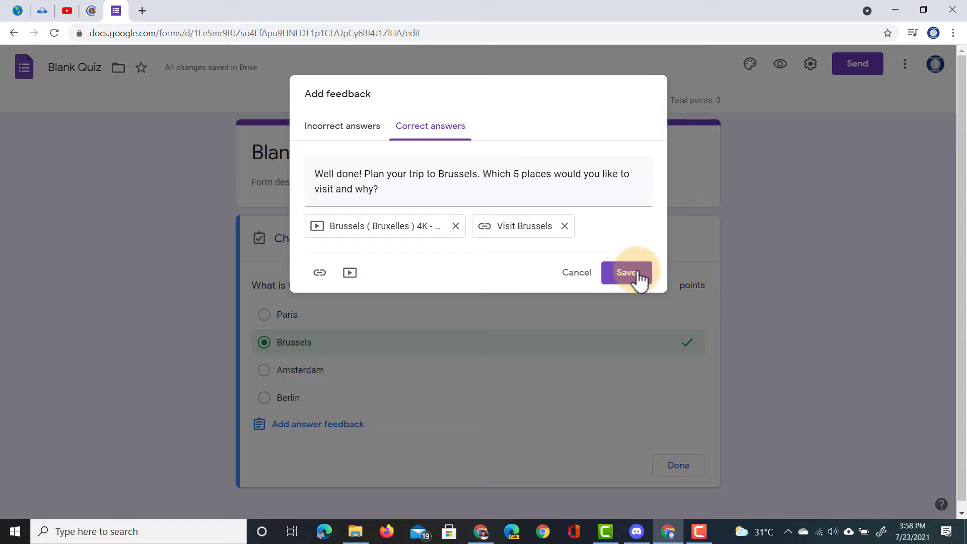
Save the correct-answer feedback and review it on the Belgium question.
{"action": "left_click", "coordinate": [633, 280]}
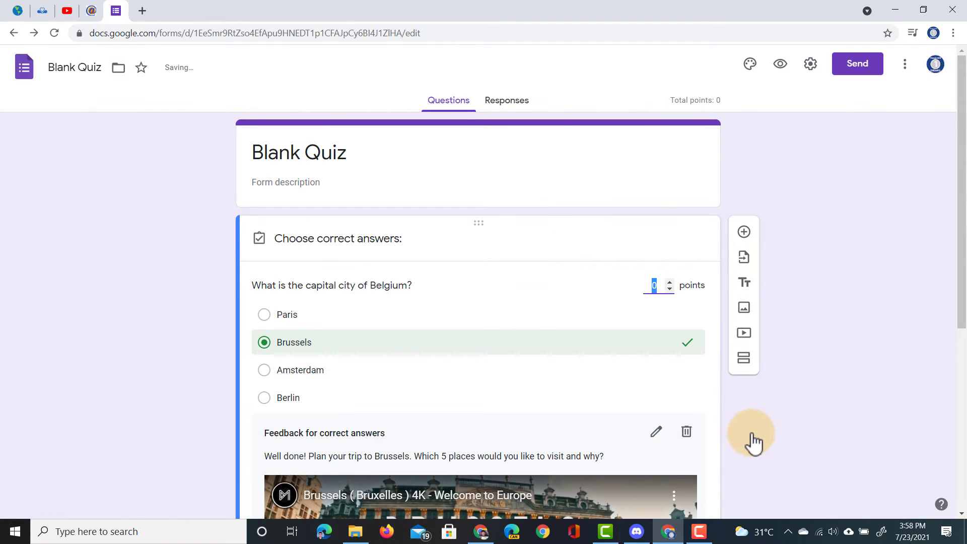
{"action": "scroll", "coordinate": [752, 433], "scroll_direction": "down", "scroll_amount": 3}
{"action": "scroll", "coordinate": [752, 434], "scroll_direction": "down", "scroll_amount": 1}
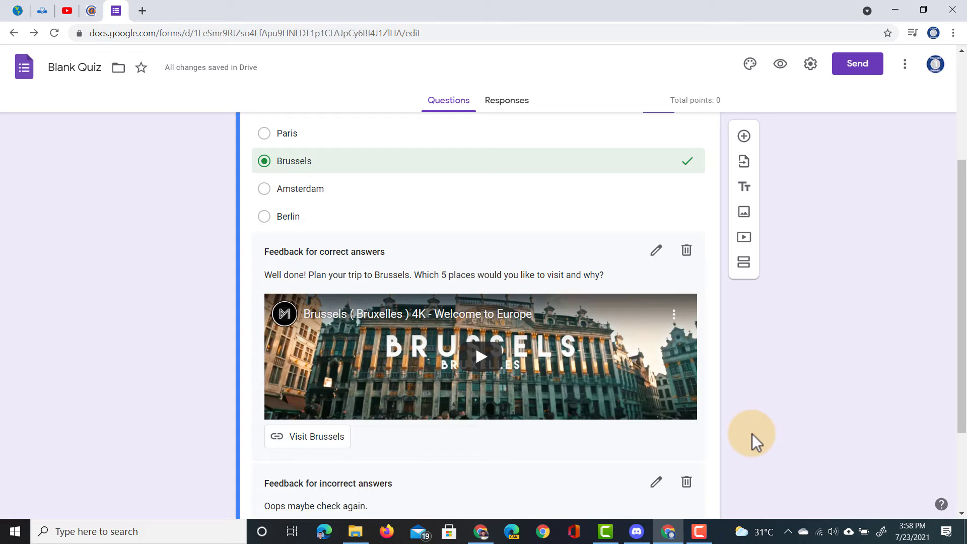
{"action": "scroll", "coordinate": [751, 434], "scroll_direction": "up", "scroll_amount": 2}
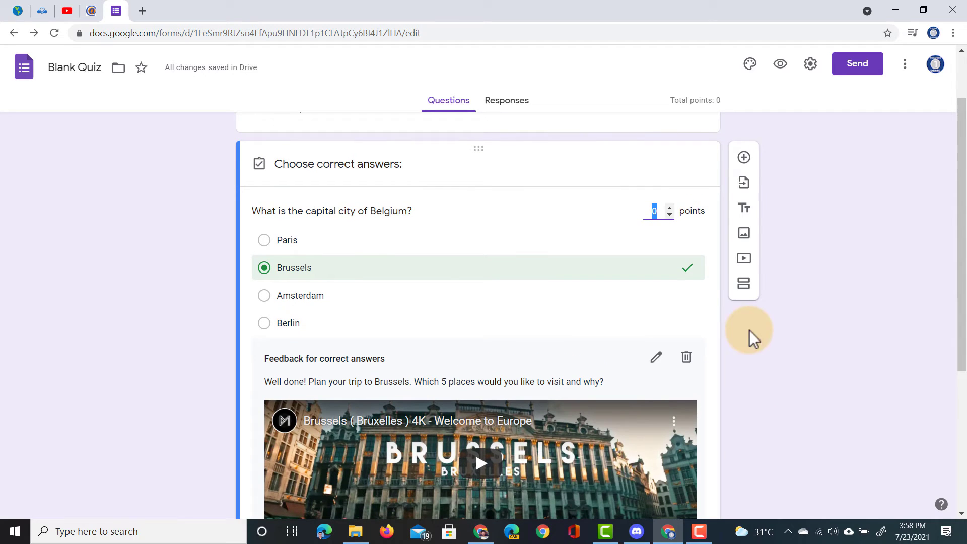
Add a 'Capital of France' question with options Paris and Madrid, Paris marked correct.
{"action": "left_click", "coordinate": [744, 157]}
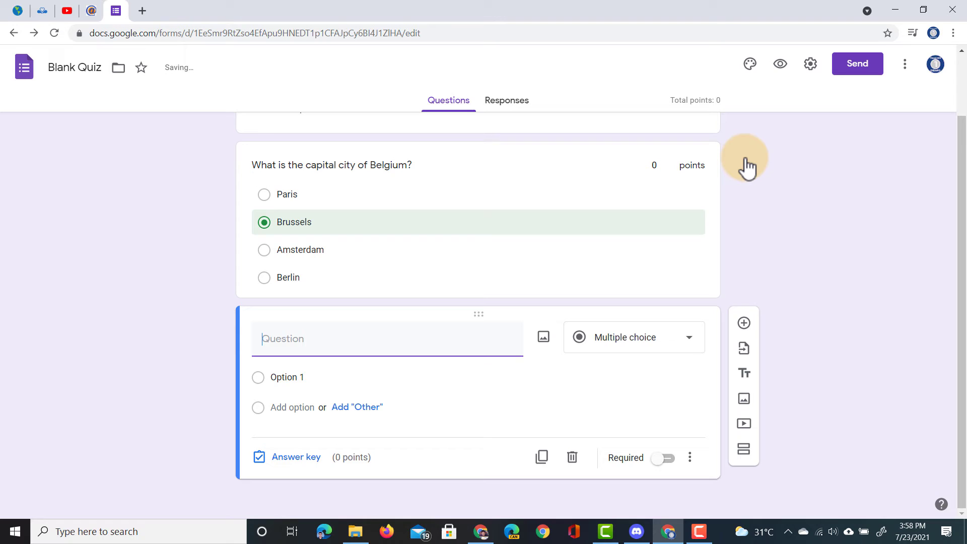
{"action": "type", "text": "Capital of France"}
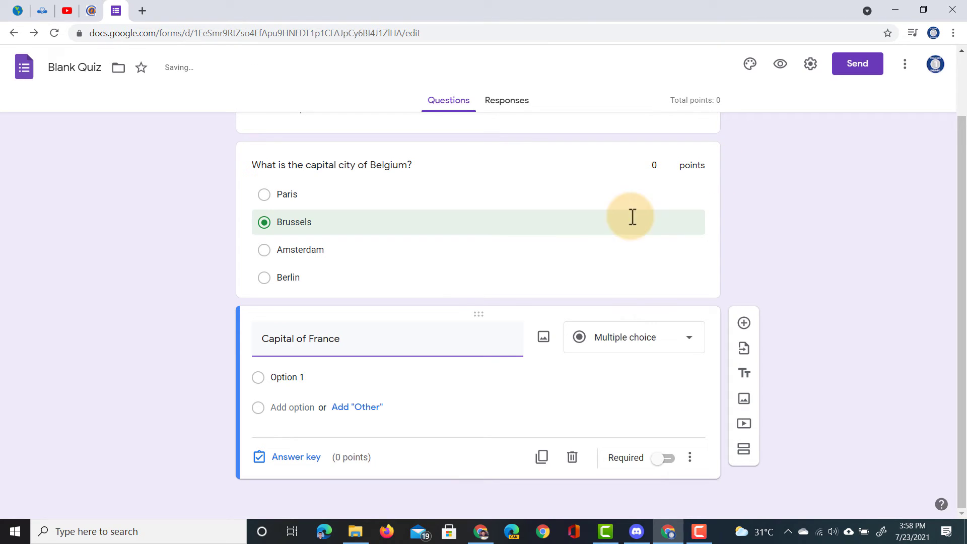
{"action": "left_click", "coordinate": [325, 377]}
{"action": "type", "text": "P"}
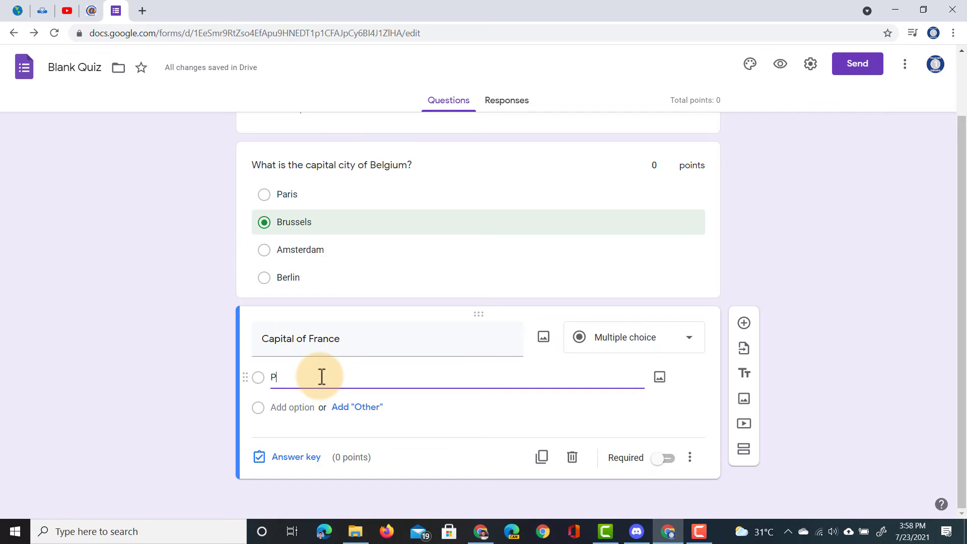
{"action": "type", "text": "aris"}
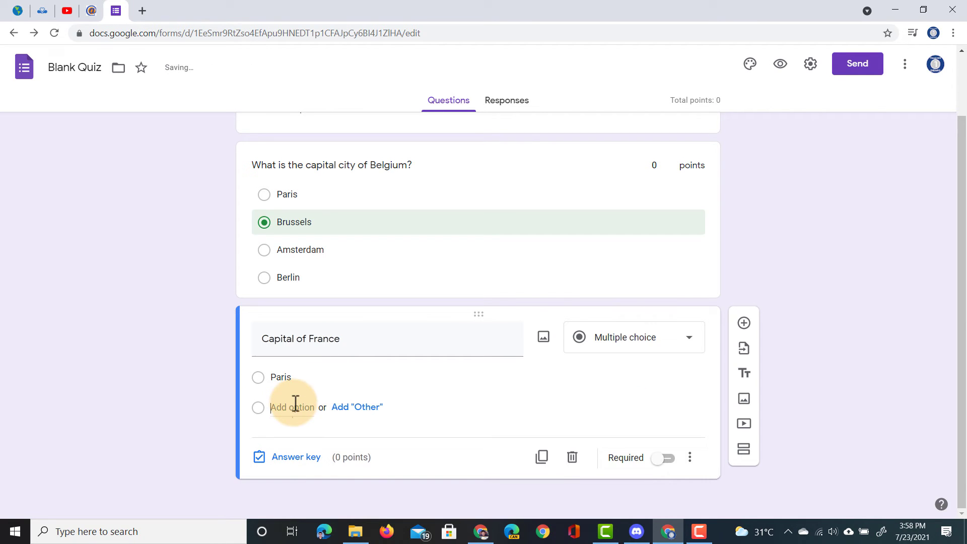
{"action": "left_click", "coordinate": [294, 406]}
{"action": "type", "text": "Madrid"}
{"action": "scroll", "coordinate": [295, 406], "scroll_direction": "down", "scroll_amount": 1}
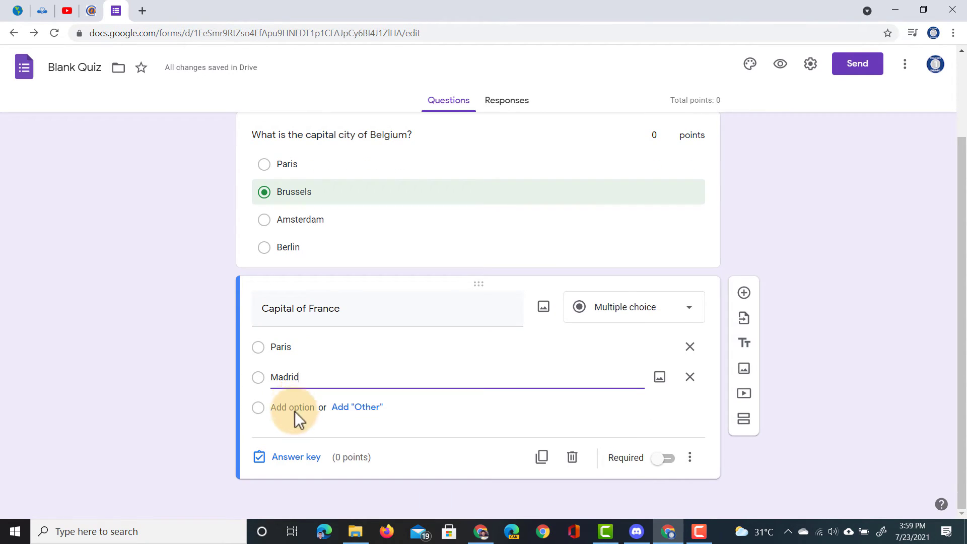
{"action": "left_click", "coordinate": [298, 459]}
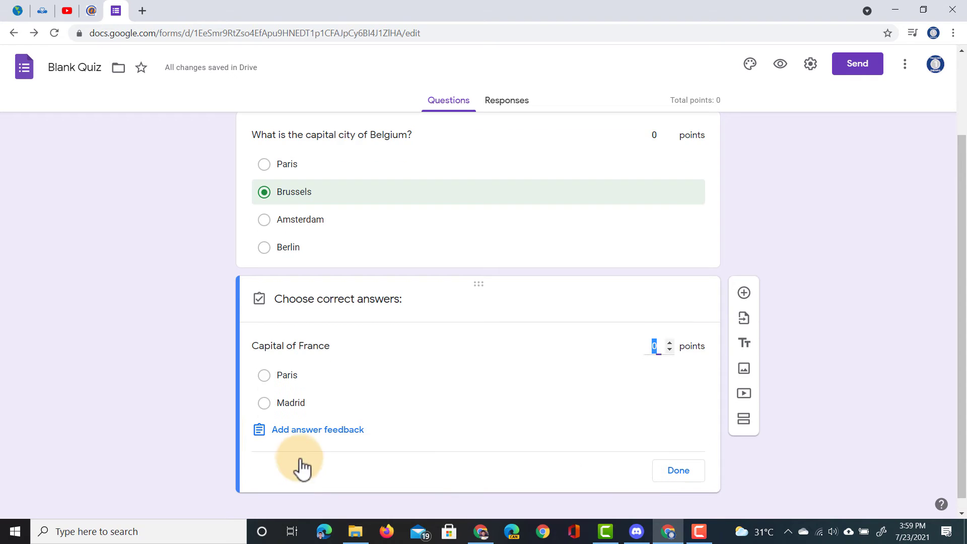
{"action": "left_click", "coordinate": [265, 376]}
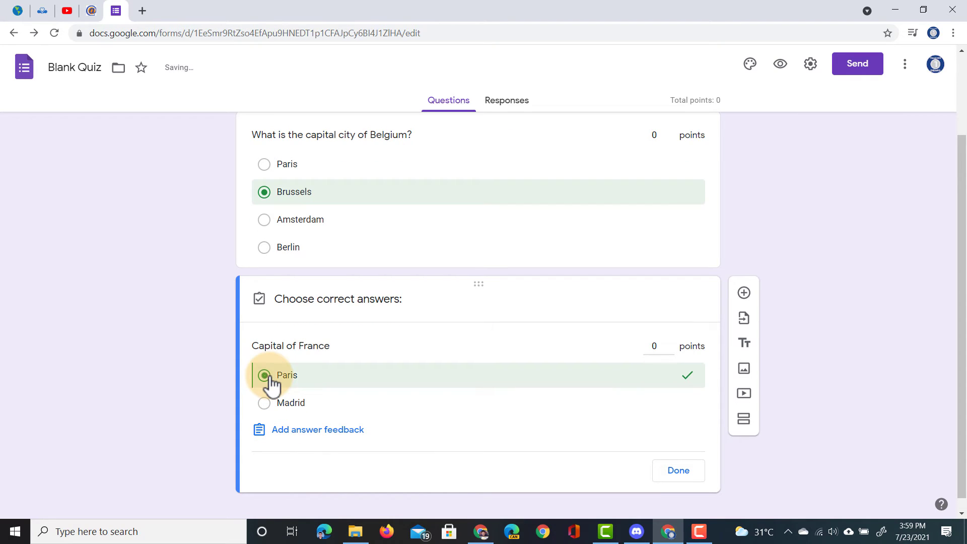
Give wrong answers 'Please check the map' with a 'Map of France' WorldAtlas link.
{"action": "left_click", "coordinate": [339, 435]}
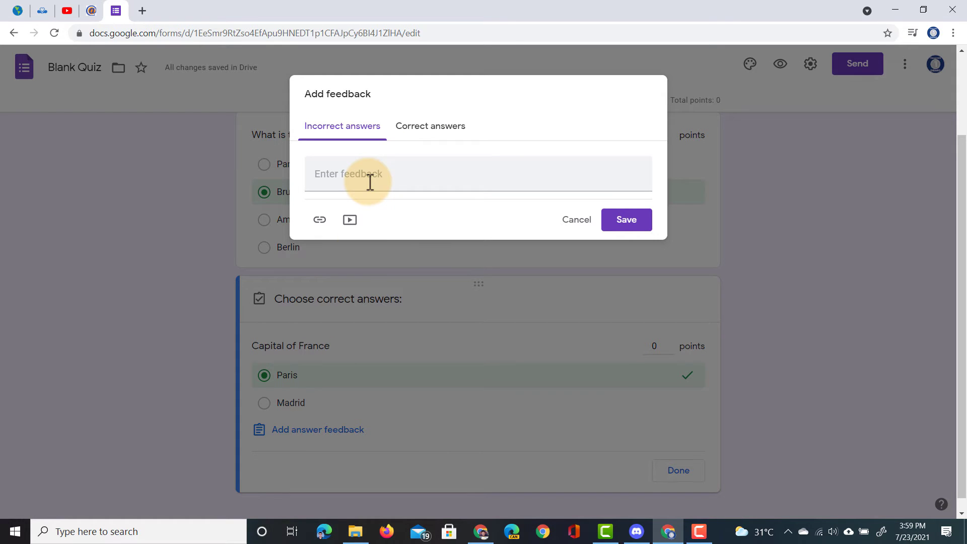
{"action": "left_click", "coordinate": [23, 14]}
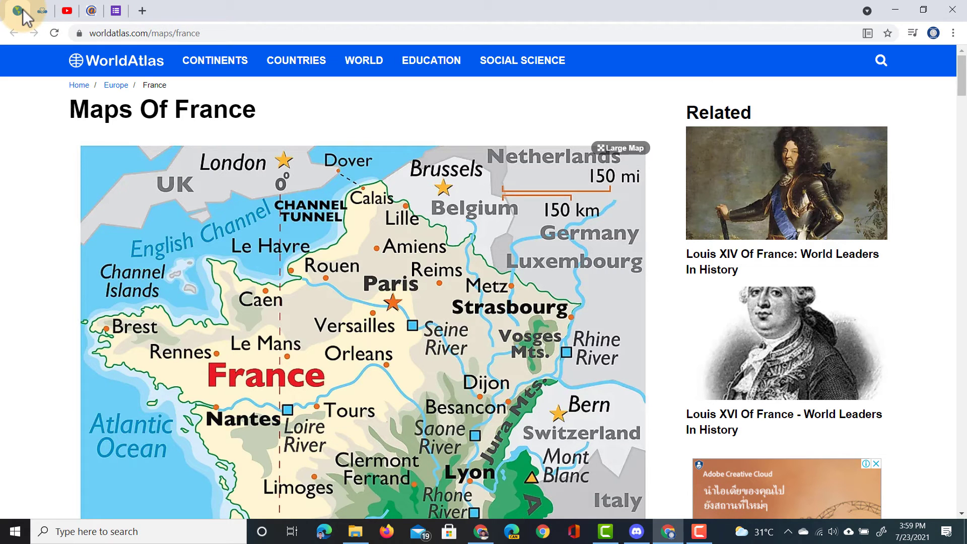
{"action": "left_click", "coordinate": [175, 32]}
{"action": "key", "text": "ctrl+c"}
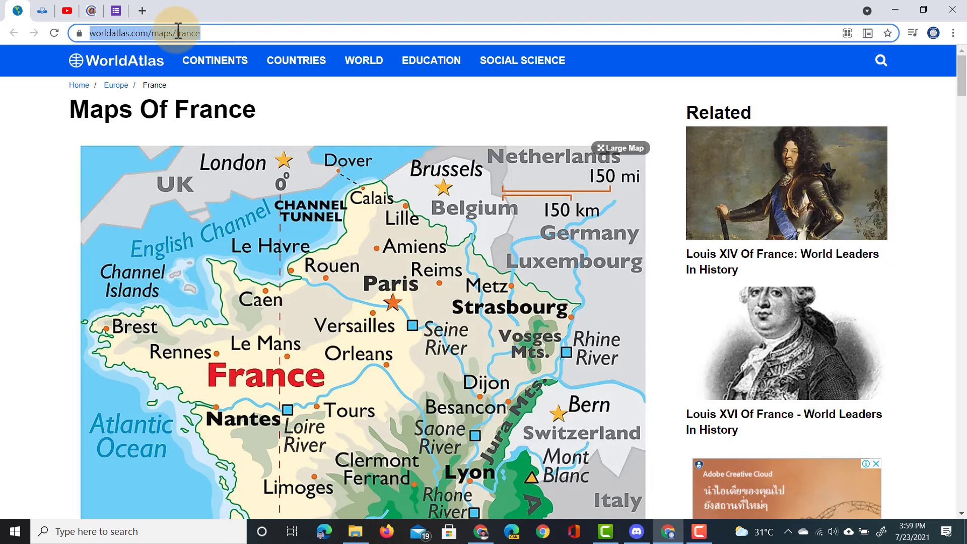
{"action": "left_click", "coordinate": [116, 11]}
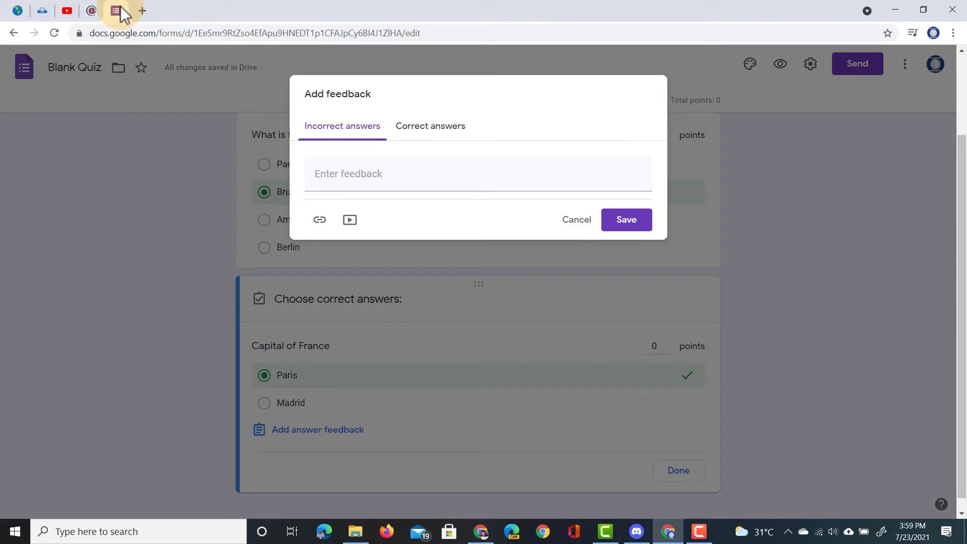
{"action": "left_click", "coordinate": [320, 219]}
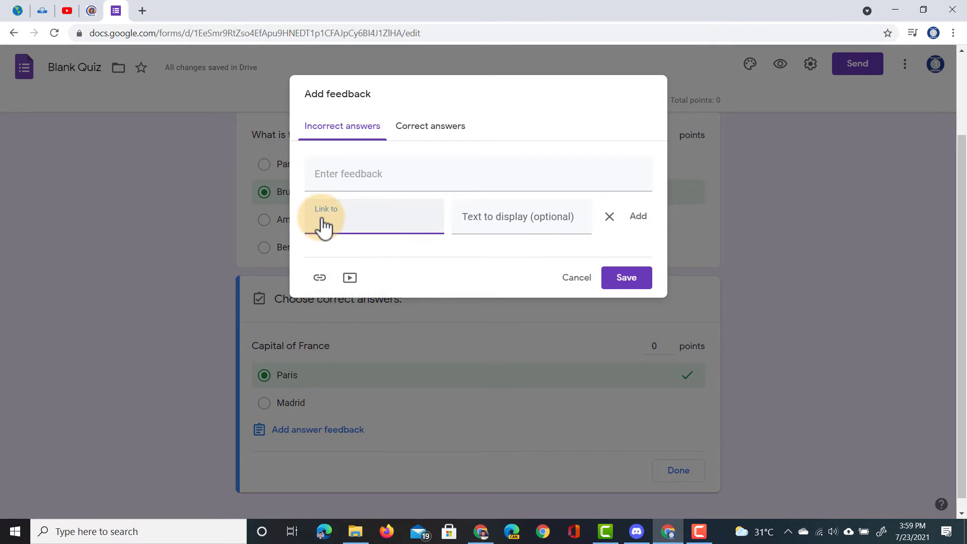
{"action": "key", "text": "ctrl+v"}
{"action": "left_click", "coordinate": [521, 233]}
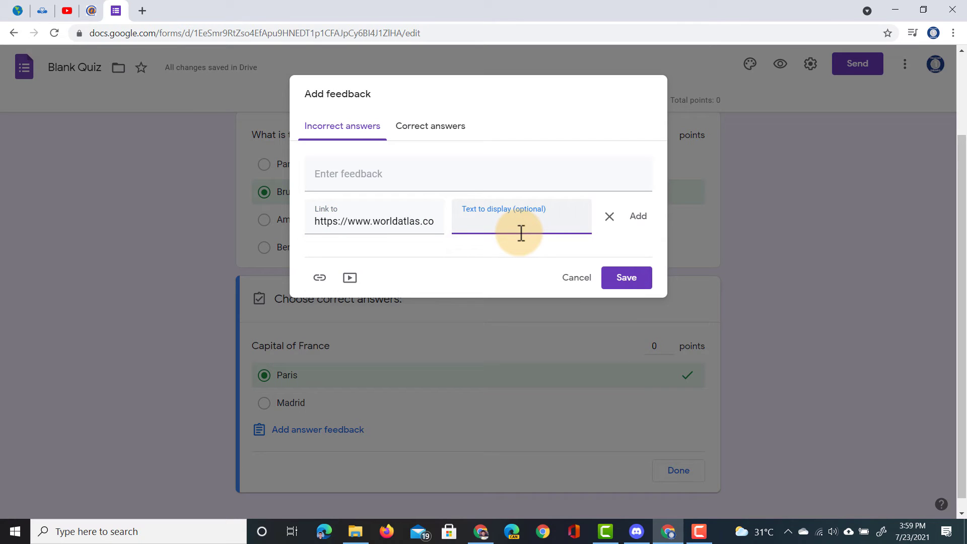
{"action": "type", "text": "Map of France"}
{"action": "left_click", "coordinate": [376, 180]}
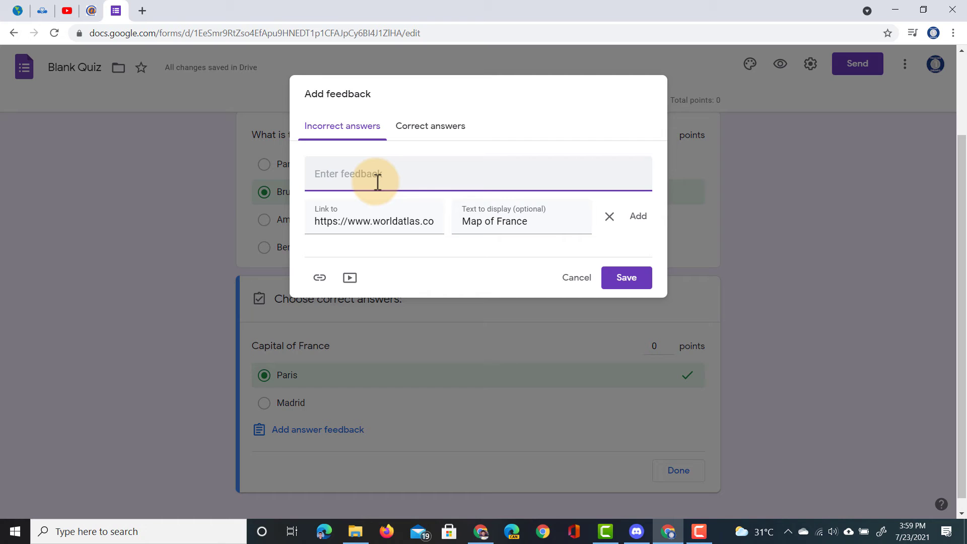
{"action": "type", "text": "Please check the map."}
{"action": "left_click", "coordinate": [638, 216]}
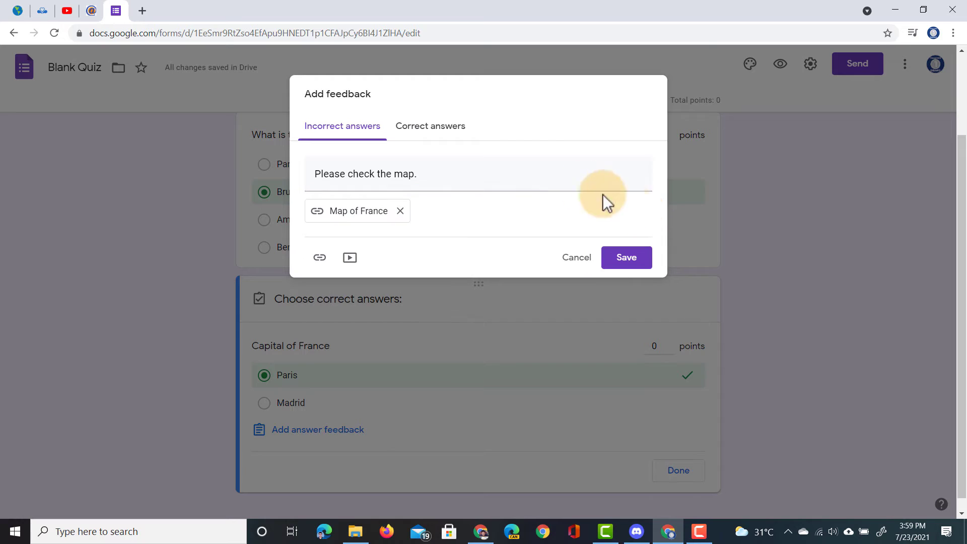
Give correct answers the feedback 'Well done' and save the France question's feedback.
{"action": "left_click", "coordinate": [433, 129]}
{"action": "left_click", "coordinate": [417, 176]}
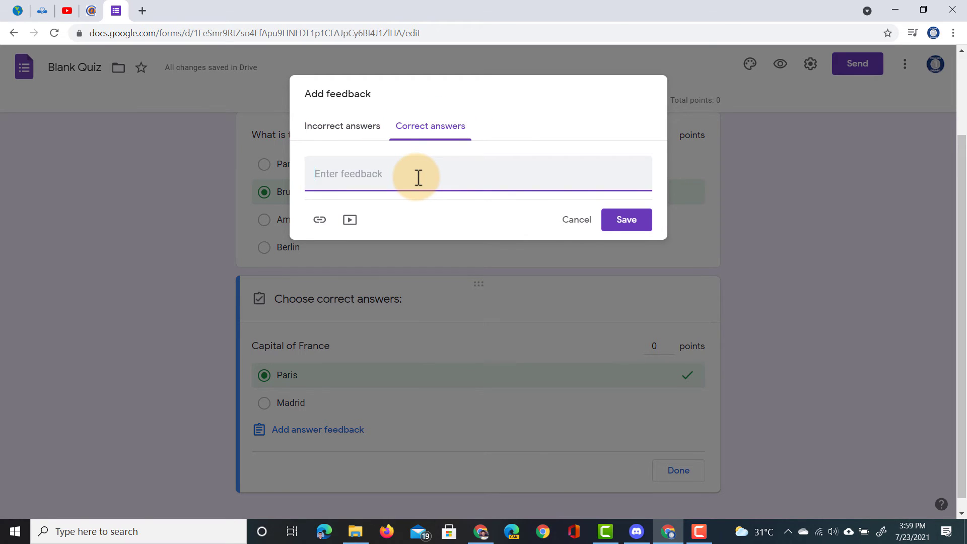
{"action": "type", "text": "Well done"}
{"action": "left_click", "coordinate": [641, 219]}
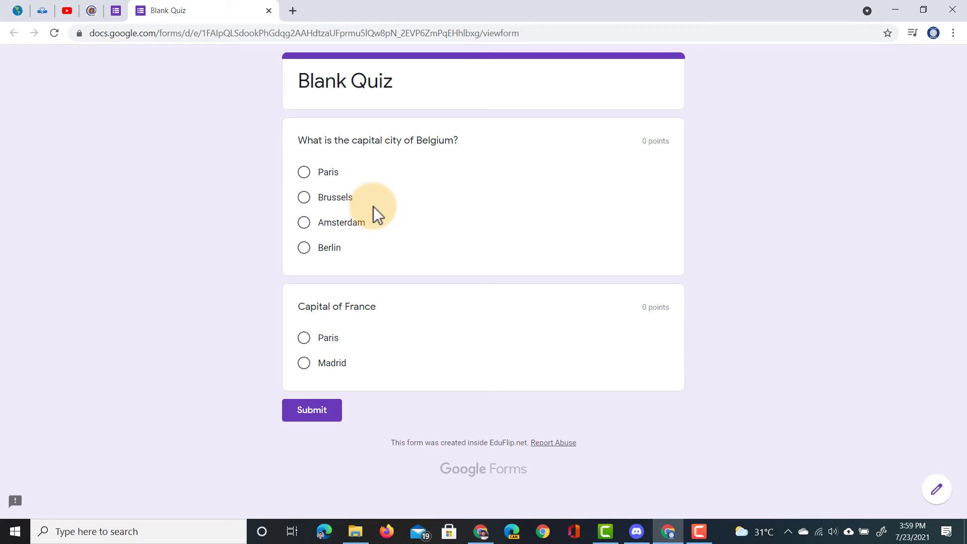
In the preview, answer Paris for both the Belgium and France capital questions and submit.
{"action": "left_click", "coordinate": [303, 171]}
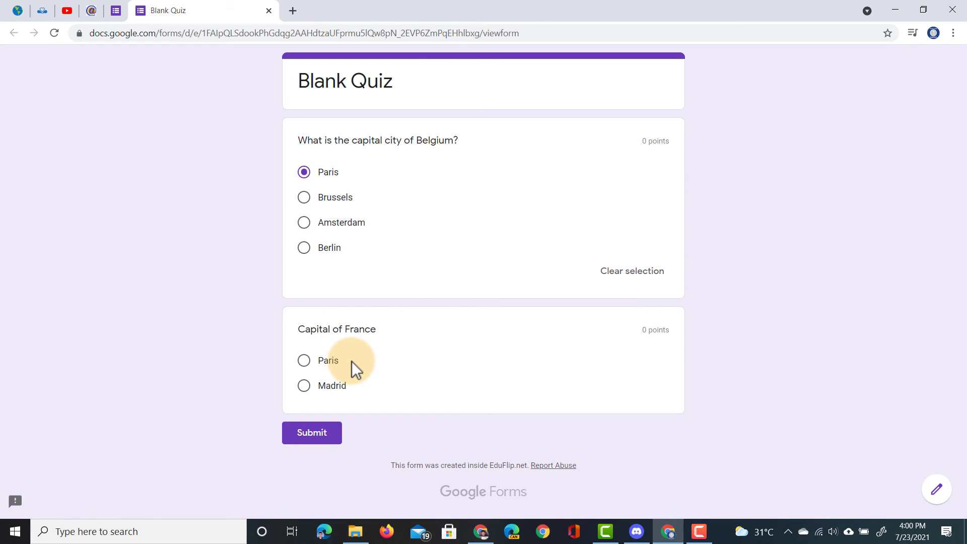
{"action": "left_click", "coordinate": [304, 362]}
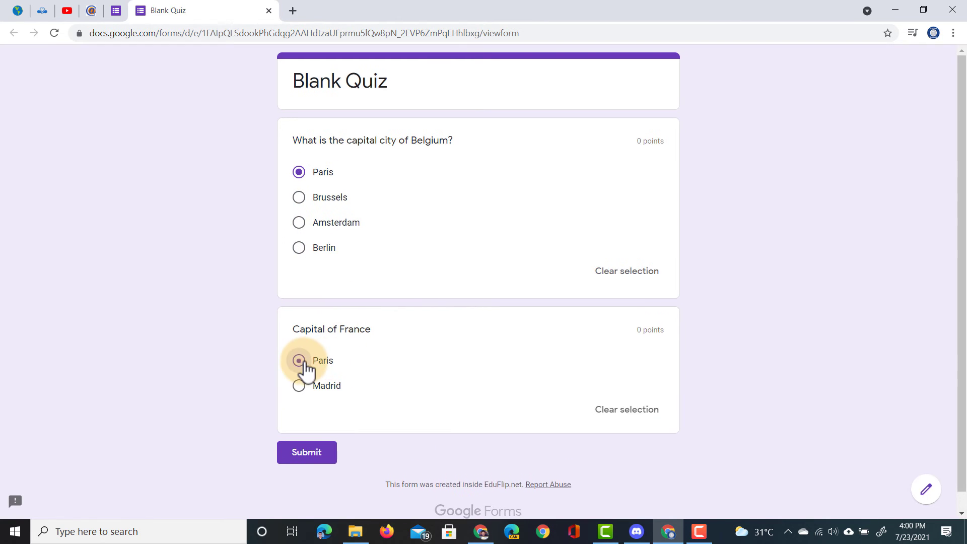
{"action": "left_click", "coordinate": [314, 459]}
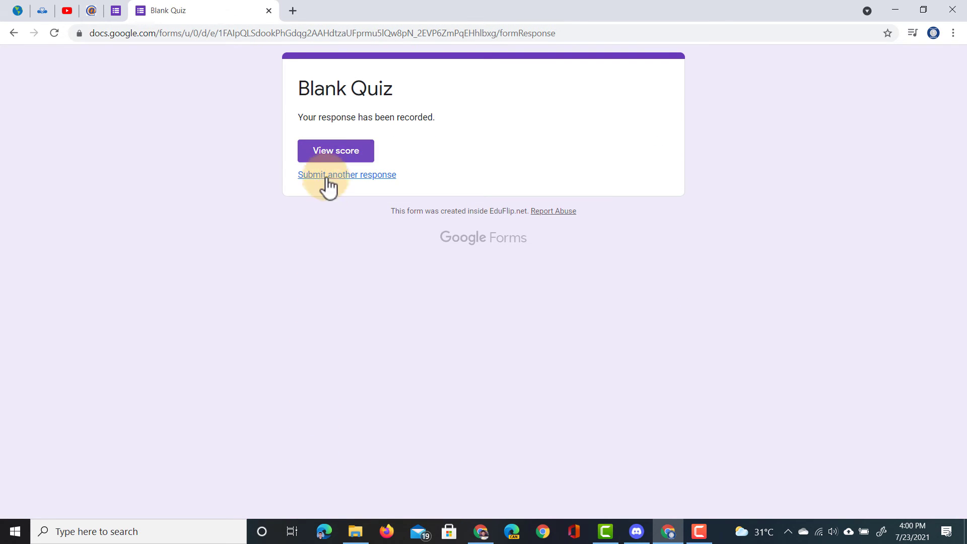
{"action": "left_click", "coordinate": [328, 154]}
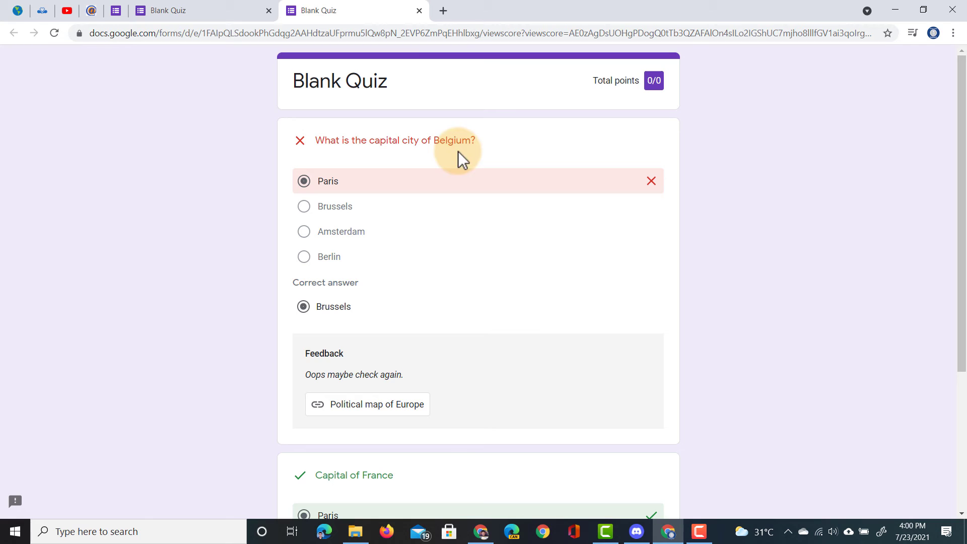
{"action": "scroll", "coordinate": [449, 259], "scroll_direction": "down", "scroll_amount": 4}
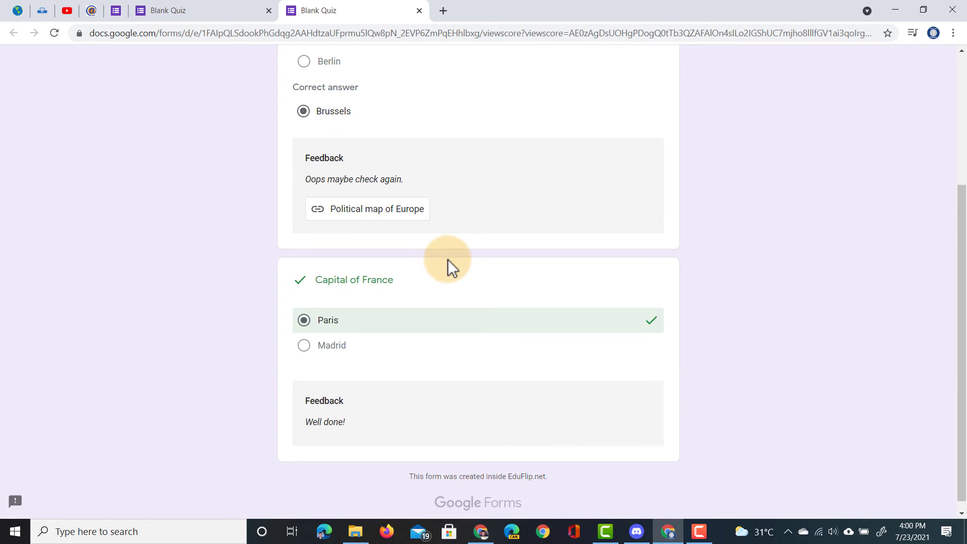
{"action": "left_click", "coordinate": [380, 222]}
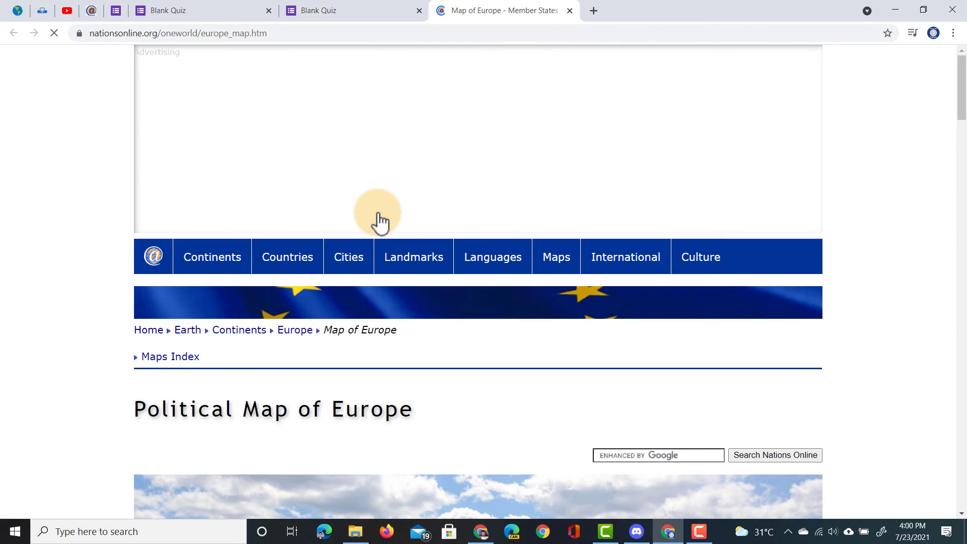
{"action": "scroll", "coordinate": [380, 221], "scroll_direction": "down", "scroll_amount": 20}
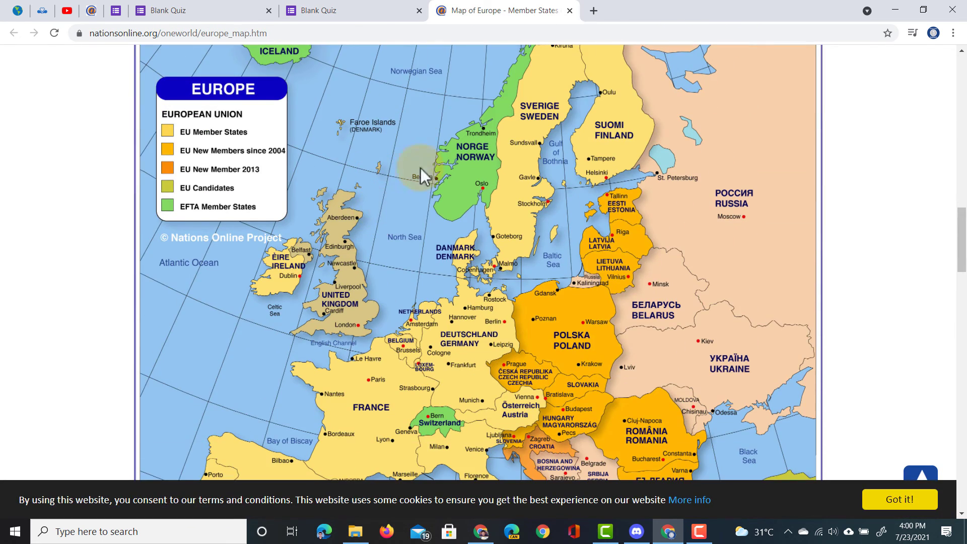
{"action": "left_click", "coordinate": [570, 11]}
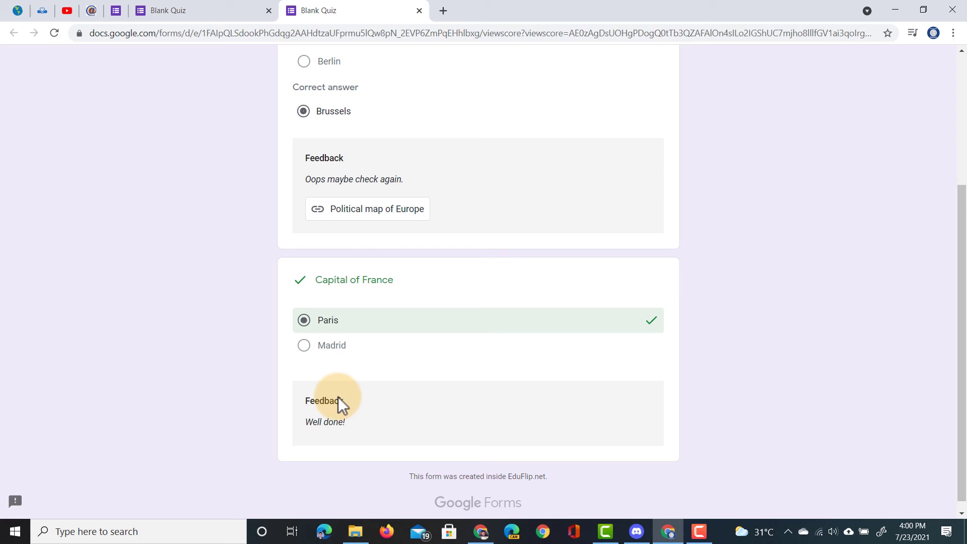
Start a new response, choose Brussels for Belgium and Madrid for France, and submit it.
{"action": "left_click", "coordinate": [419, 10]}
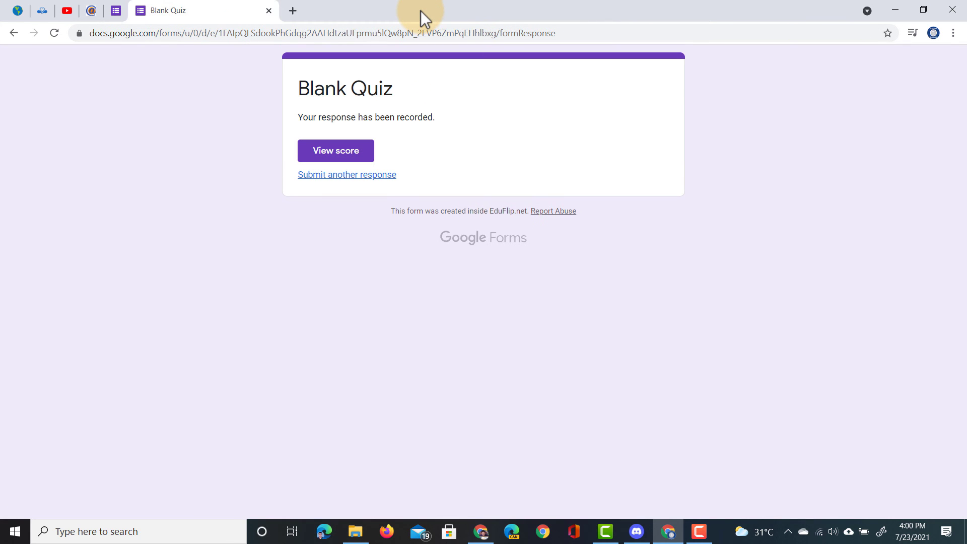
{"action": "left_click", "coordinate": [328, 176]}
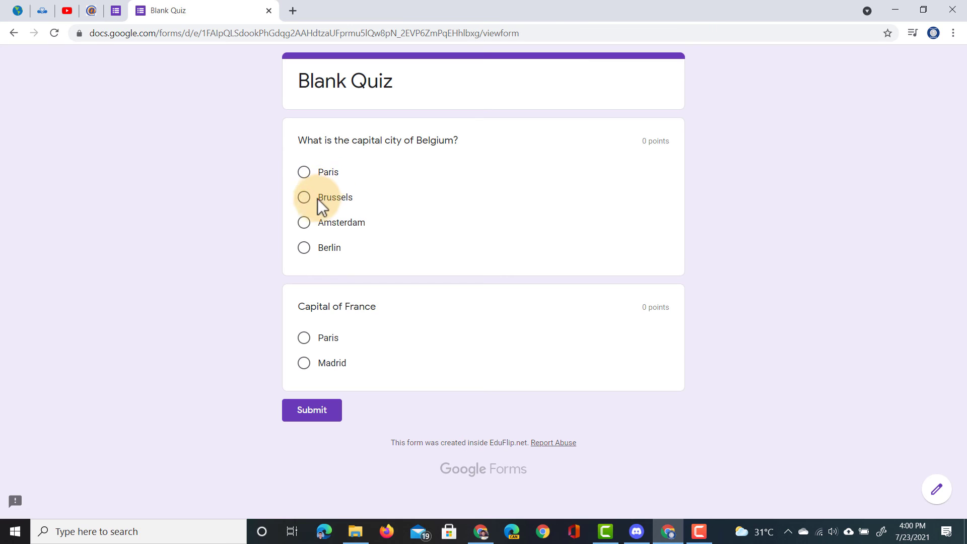
{"action": "left_click", "coordinate": [318, 199]}
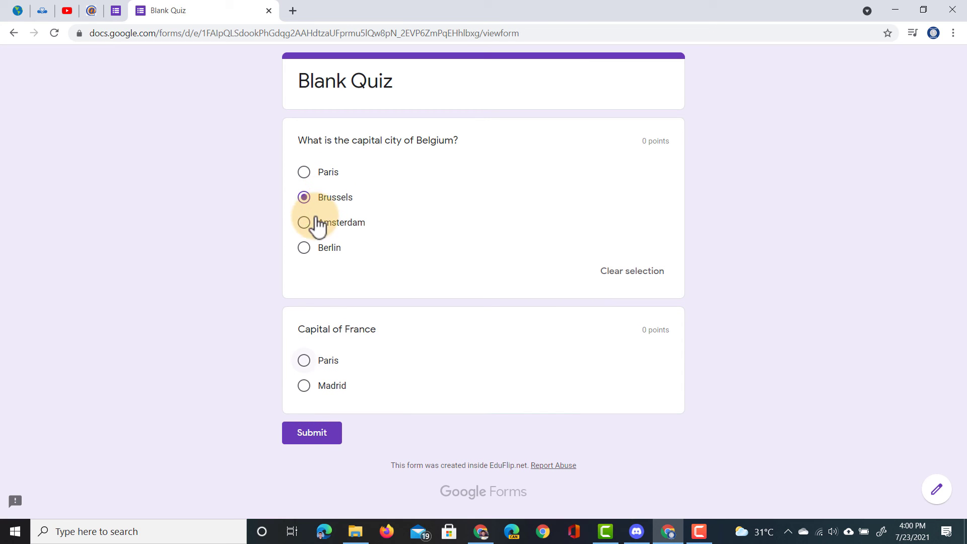
{"action": "left_click", "coordinate": [304, 389]}
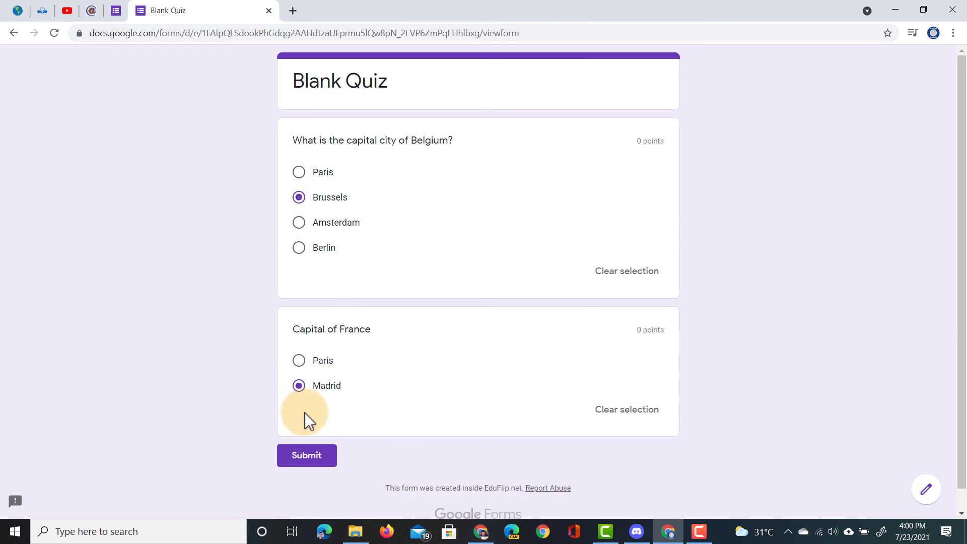
{"action": "left_click", "coordinate": [308, 460]}
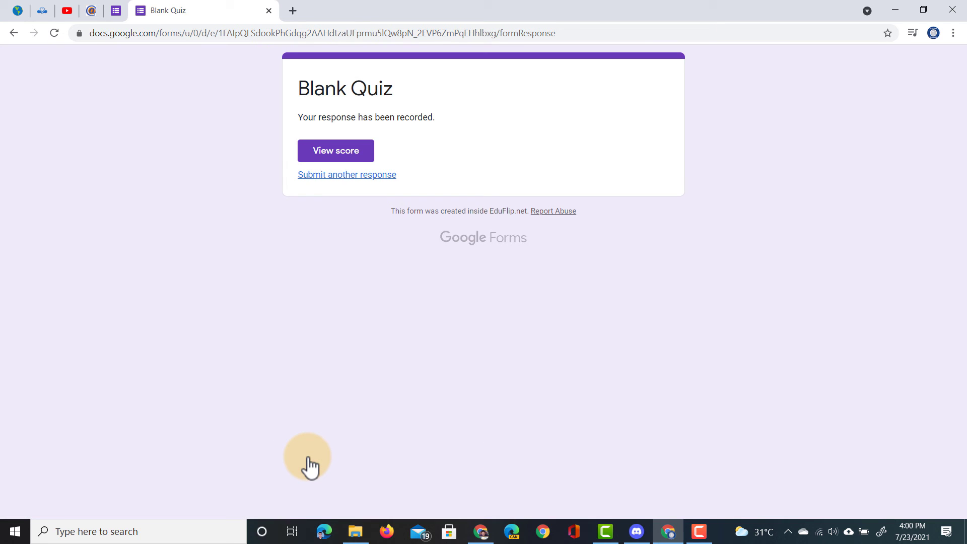
Review the second score: Brussels correct with video feedback, Madrid wrong with 'Please check the map.'.
{"action": "left_click", "coordinate": [340, 154]}
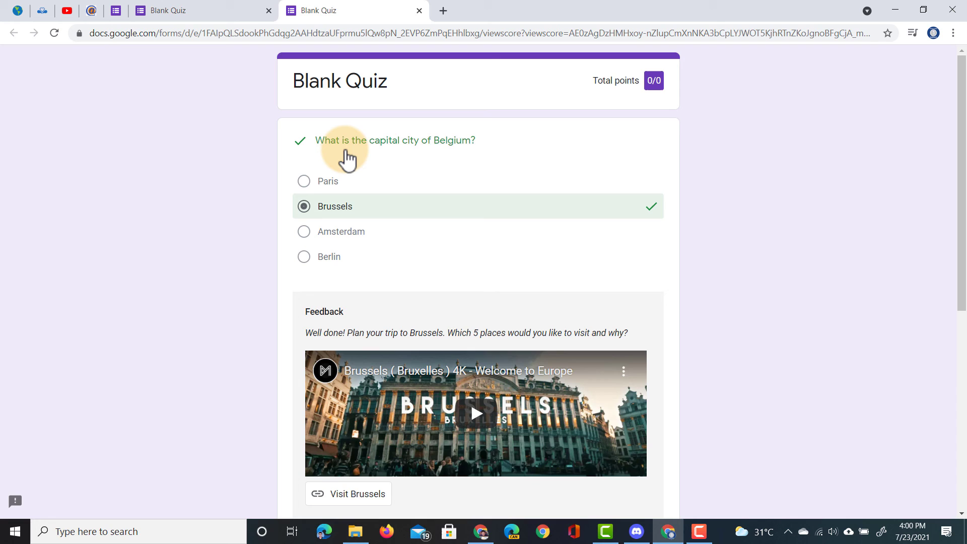
{"action": "scroll", "coordinate": [367, 219], "scroll_direction": "down", "scroll_amount": 2}
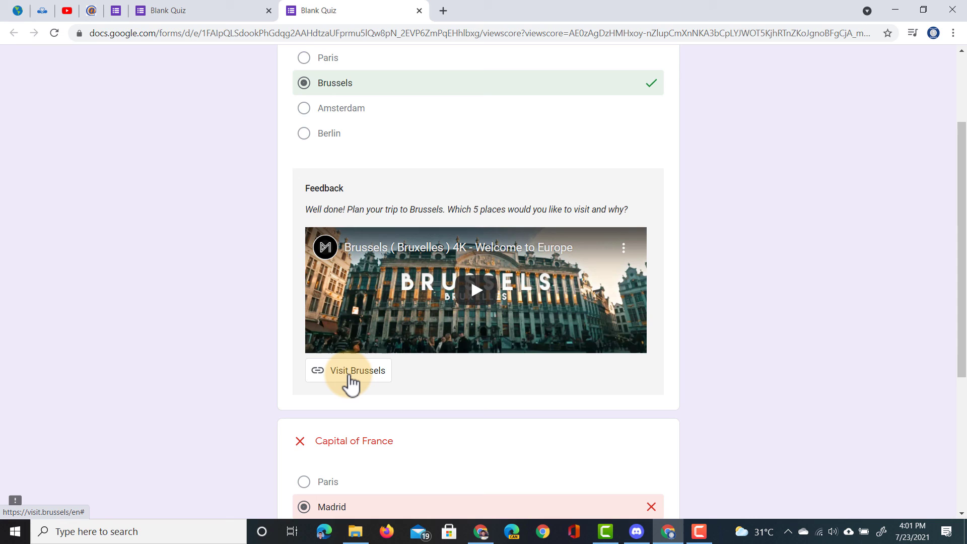
{"action": "scroll", "coordinate": [351, 386], "scroll_direction": "down", "scroll_amount": 5}
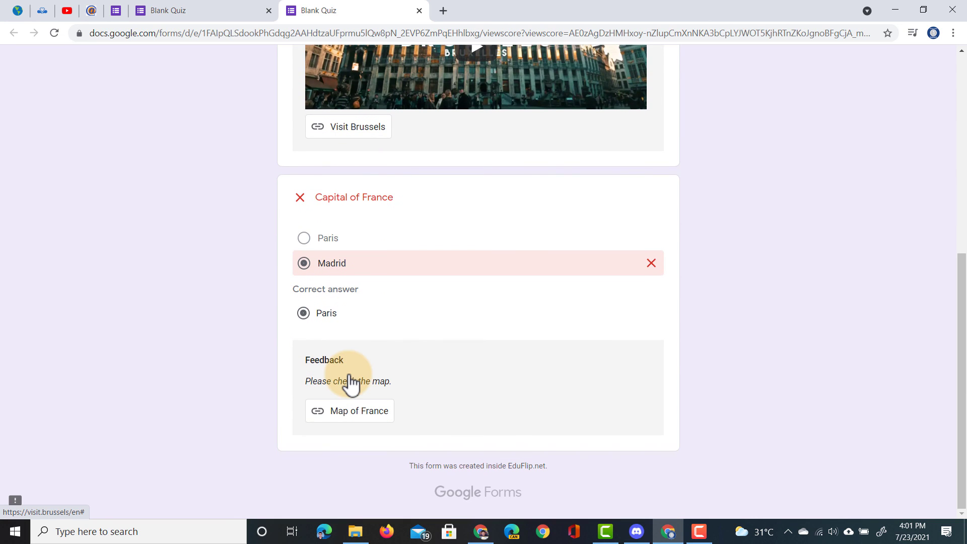